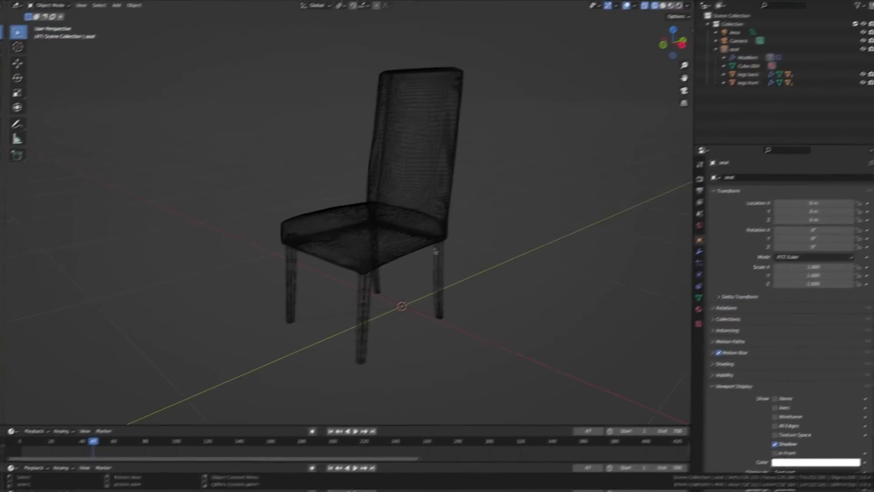
Inspect the chair from several angles in solid shading, then return to wireframe
mouse_move(437, 255)
middle_mouse_down()
mouse_move(495, 255)
mouse_move(443, 258)
middle_mouse_up()
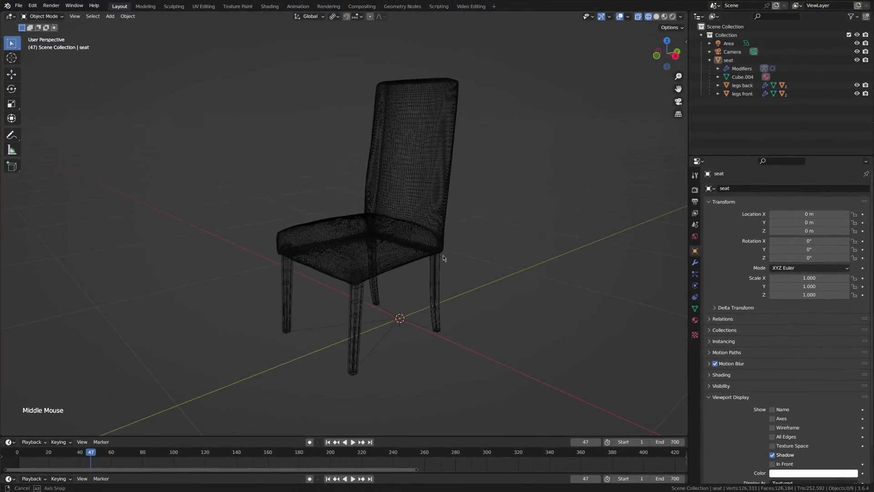
left_click(656, 16)
middle_click_drag(418, 196, 455, 201)
scroll(455, 201, "down", 1)
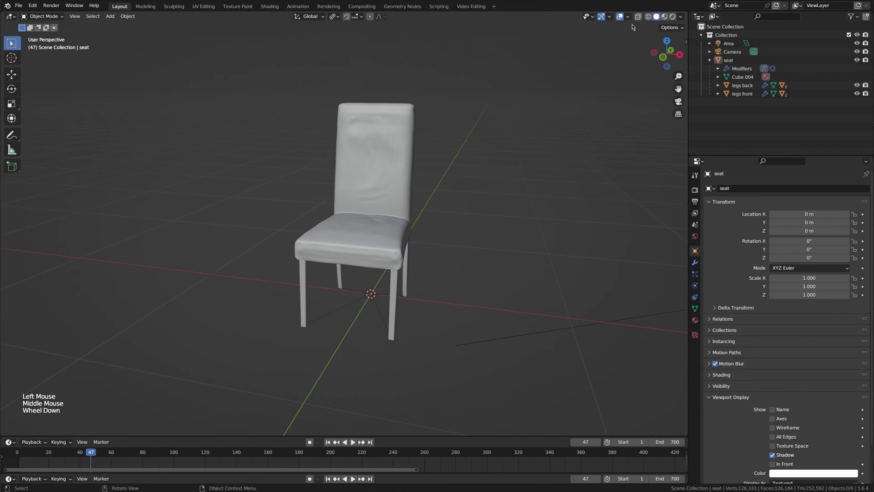
scroll(577, 109, "up", 2)
middle_click_drag(577, 109, 659, 84)
scroll(523, 117, "down", 1)
scroll(523, 117, "down", 1)
scroll(523, 117, "up", 1)
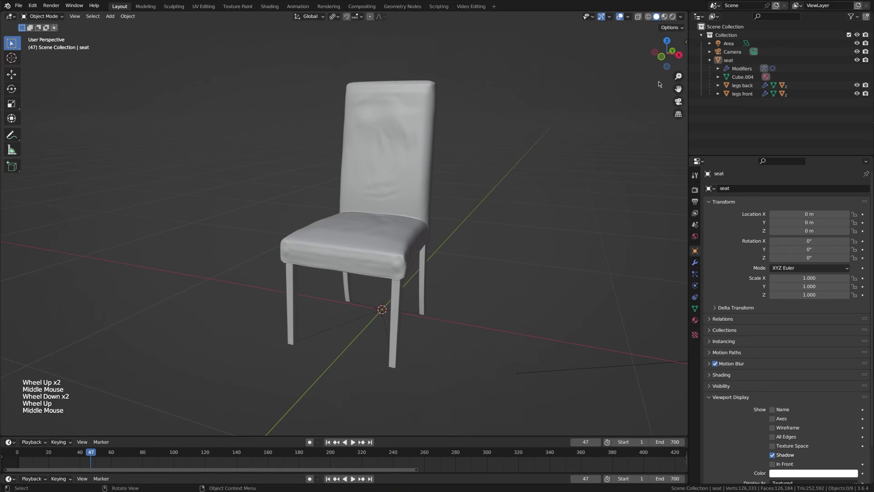
left_click(649, 18)
middle_click_drag(441, 223, 449, 219)
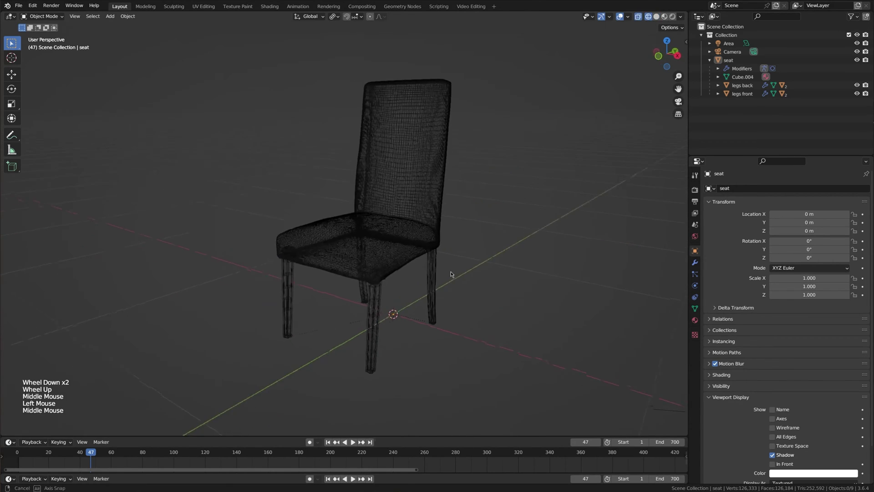
Add an armature, rotate it 90 degrees on X, and shrink it
key("shift+a")
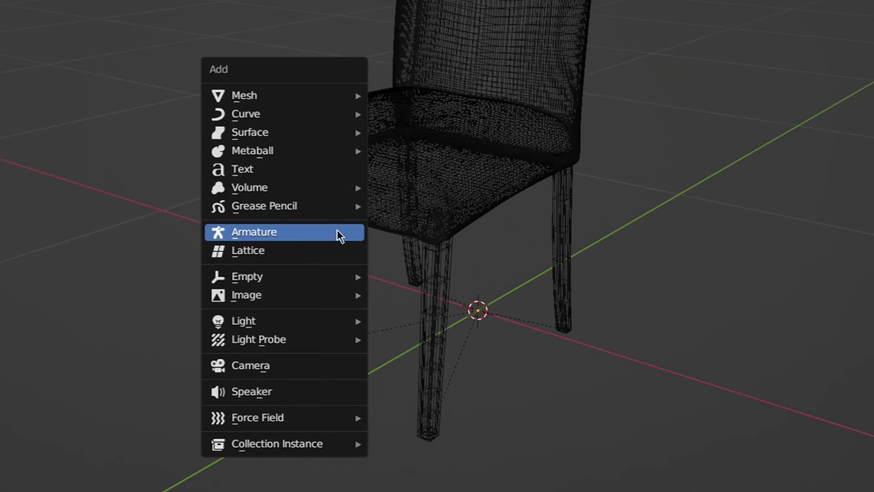
left_click(305, 233)
middle_click_drag(461, 283, 437, 268)
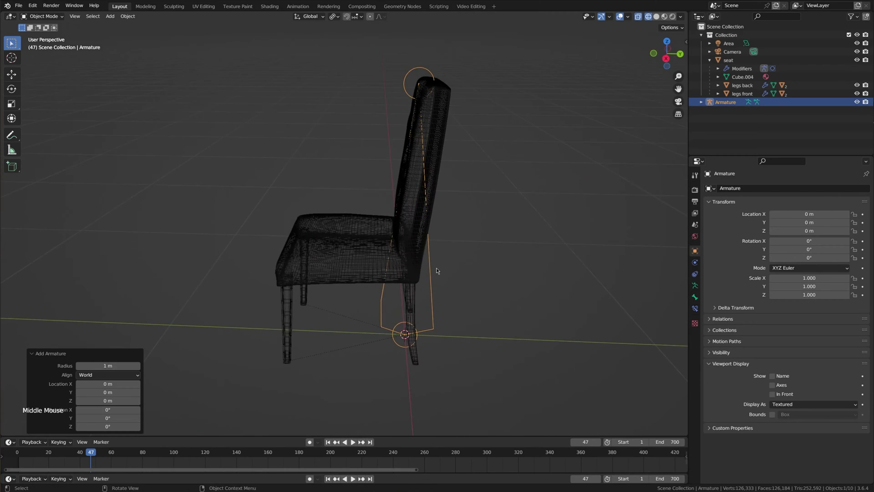
key("r")
key("x")
key("9")
key("0")
key("Return")
key("s")
left_click(432, 325)
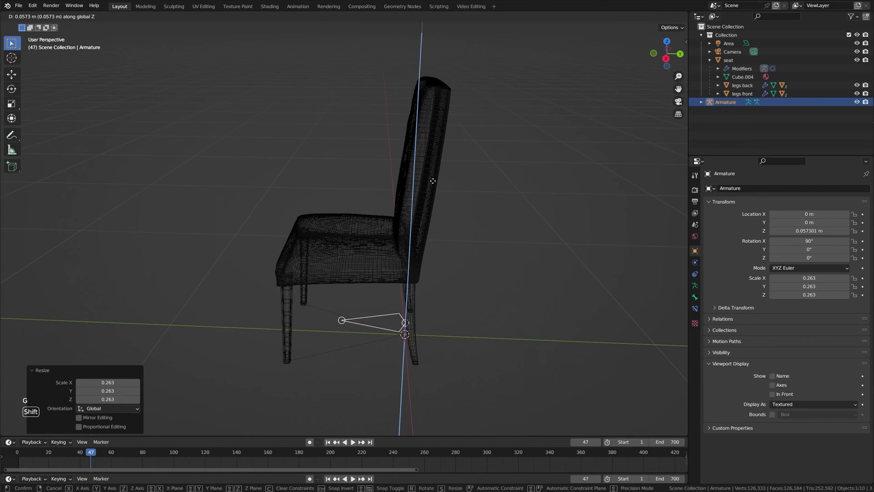
In side view, move the armature into the seat and scale it to 0.433
key("KP_3")
key("g")
left_click(453, 245)
key("s")
left_click(270, 242)
In Edit Mode, move the first bone's head vertically to its new height
key("Tab")
left_click(266, 243)
key("g")
key("z")
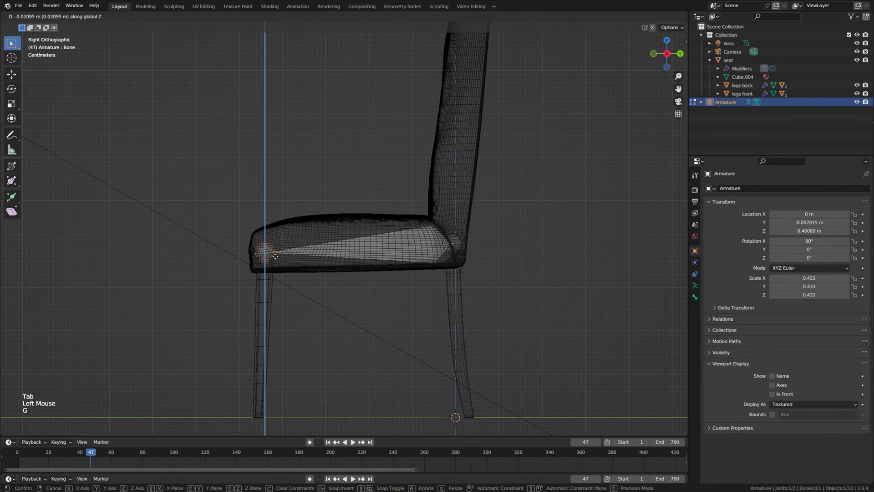
left_click(266, 243)
From top view, extrude a bone along X across the seat front
key("KP_7")
key("e")
key("x")
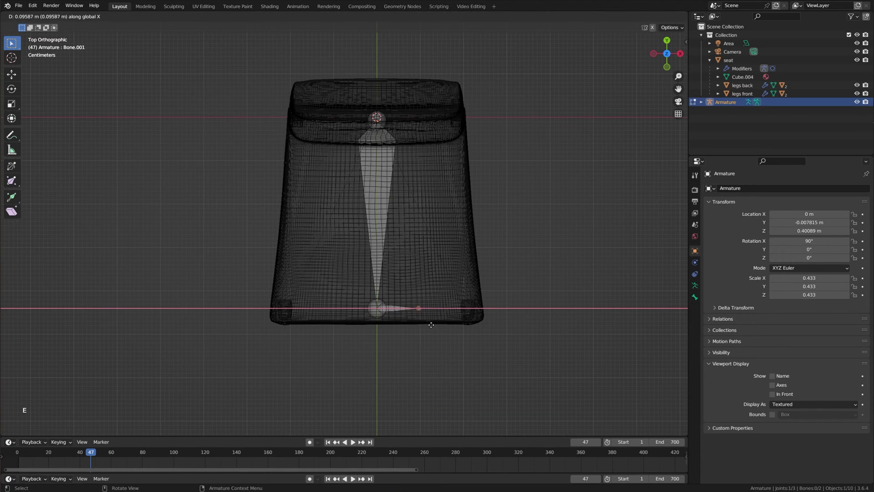
left_click(474, 321)
Extrude a vertical bone from the seat front down the front leg
middle_click_drag(503, 328, 373, 255)
scroll(392, 237, "down", 2)
middle_click_drag(373, 255, 363, 273)
key("e")
key("z")
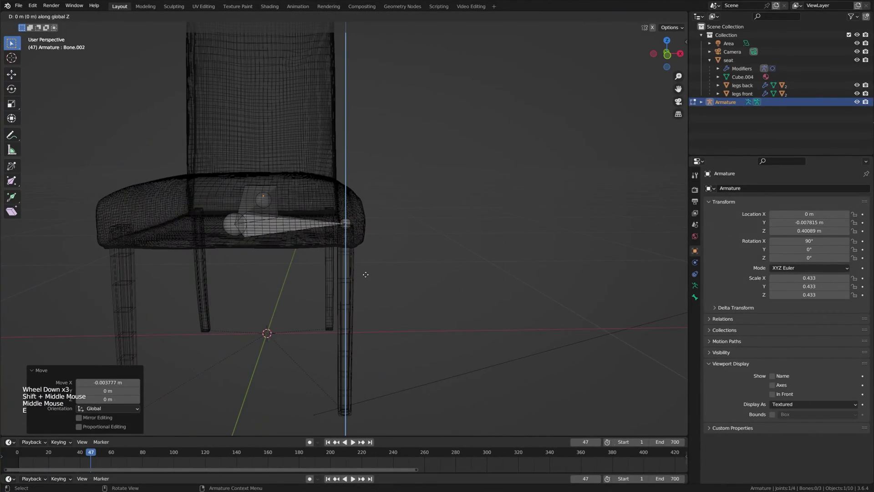
left_click(378, 385)
Extrude a second vertical bone to the front leg's bottom, then select the seat-front bone
key("KP_1")
scroll(403, 364, "up", 1)
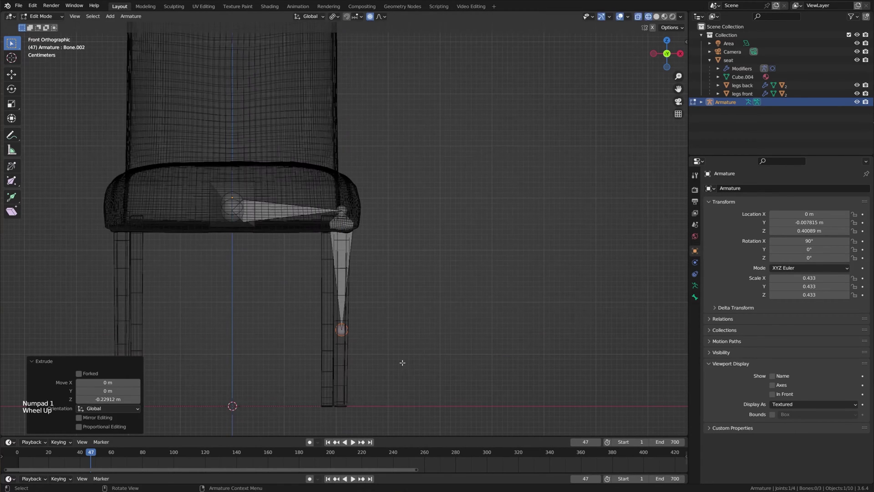
key("e")
key("z")
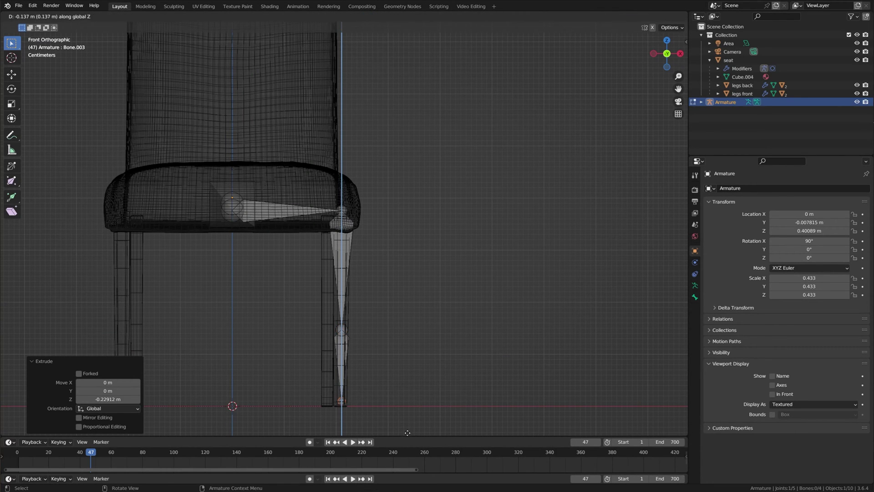
left_click(349, 338, "shift")
key("g")
key("x")
key("Escape")
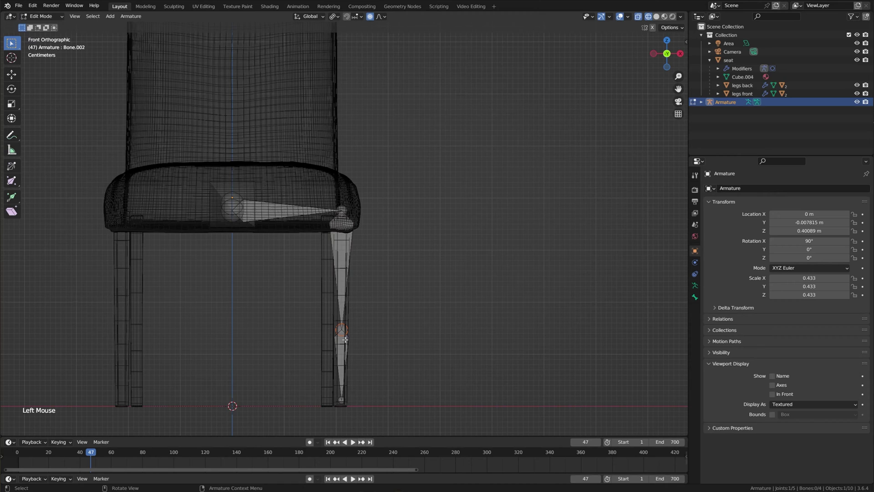
left_click(293, 229)
middle_click_drag(345, 339, 360, 235)
scroll(378, 233, "down", 2)
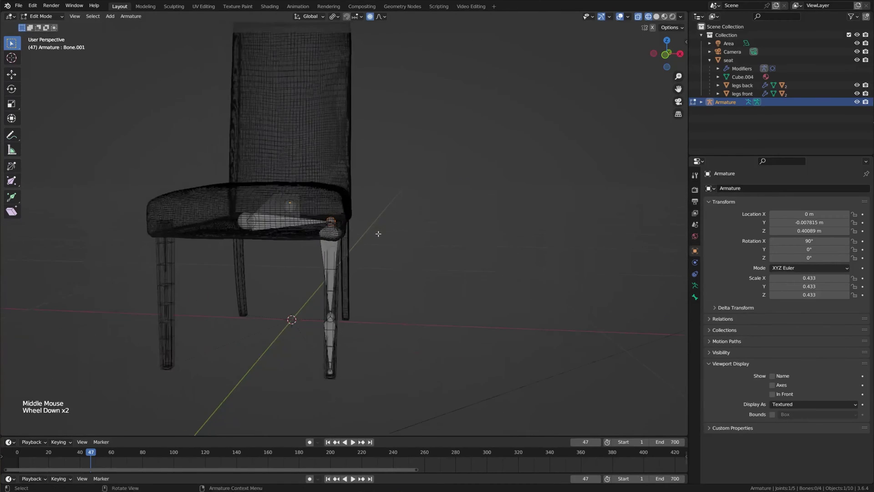
Set the armature's Display As to B-Bone and make the bones thinner
middle_click(385, 240)
left_click(694, 285)
left_click(789, 312)
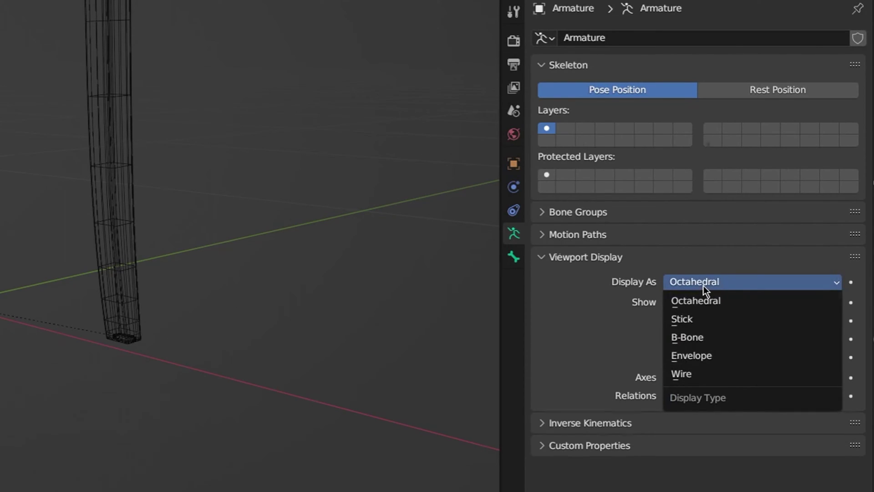
left_click(713, 337)
key("ctrl+alt+s")
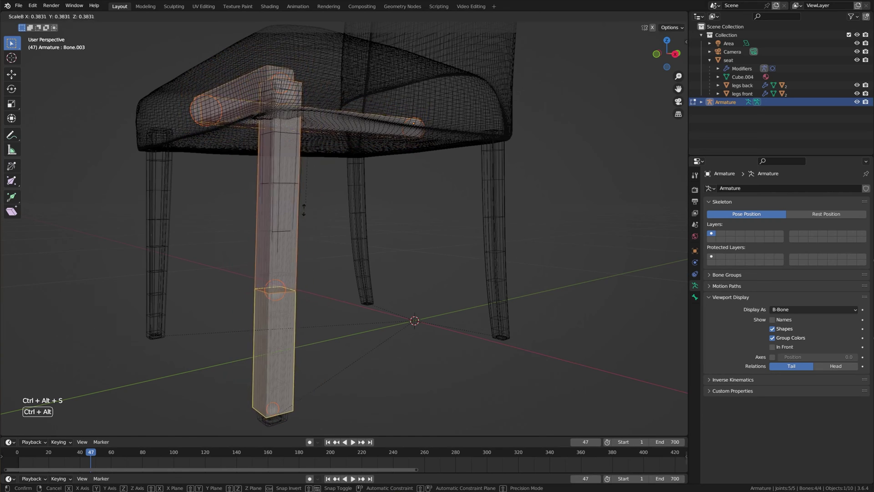
left_click(328, 223)
Extrude a foot control bone forward from the front leg's bottom
mouse_move(328, 223)
middle_mouse_down()
mouse_move(343, 227)
mouse_move(326, 240)
middle_mouse_up()
key("e")
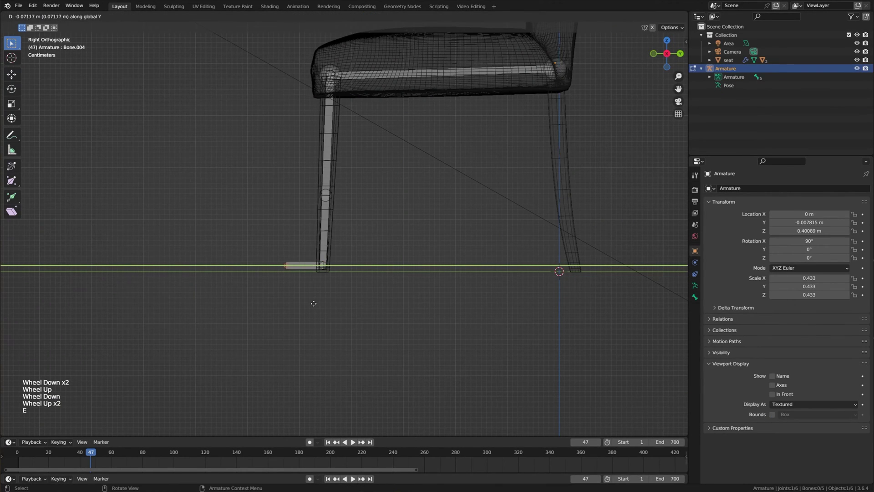
left_click(311, 303)
middle_click_drag(311, 303, 350, 229)
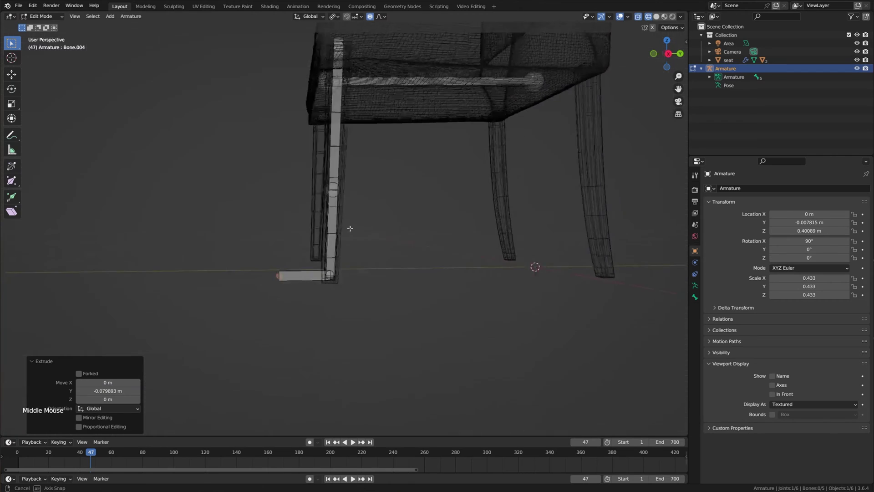
From top view, extrude a bone along X across the seat
key("KP_7")
key("e")
key("x")
left_click(541, 184)
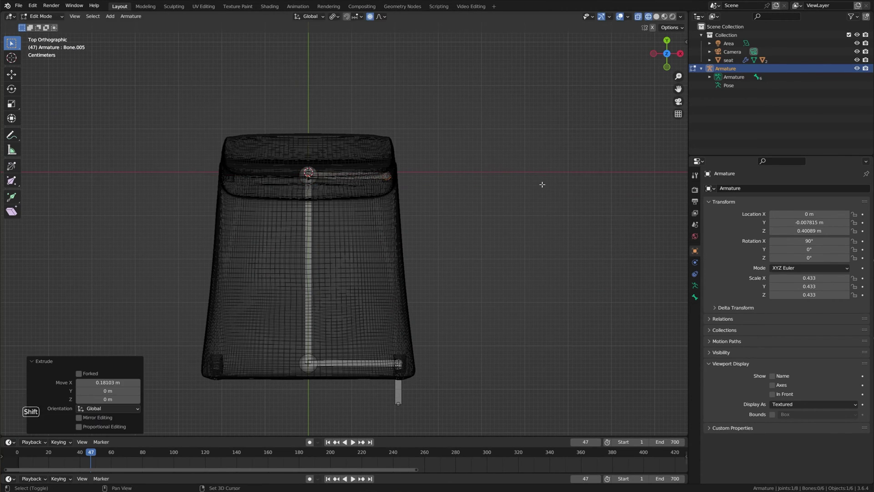
From the back view, extrude a vertical upper bone down the back leg
key("ctrl+KP_1")
scroll(455, 186, "up", 2)
middle_click_drag(455, 186, 341, 189, "shift")
key("e")
key("z")
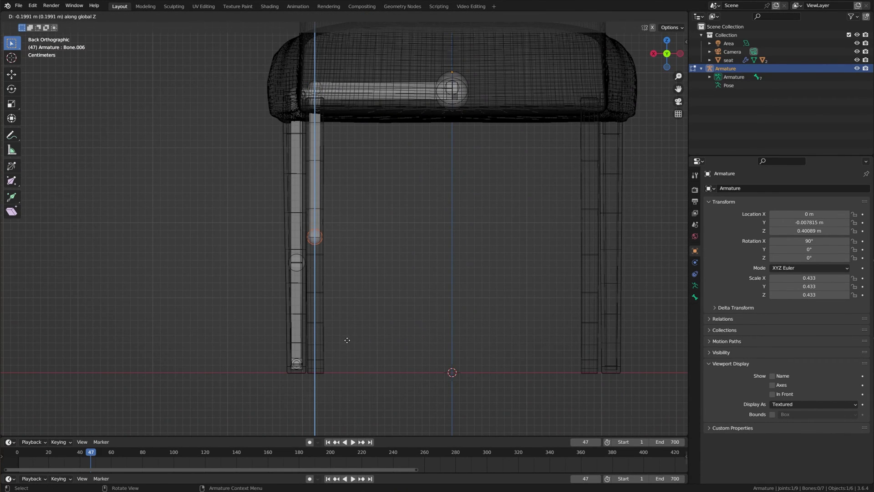
left_click(346, 339)
Add the lower back-leg bone and align both joints along Y with the curved leg
key("g")
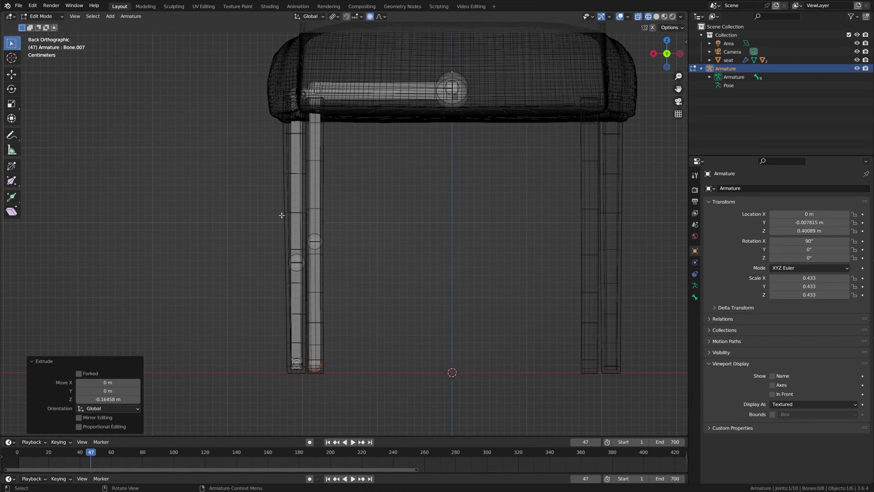
key("KP_3")
scroll(419, 203, "up", 2)
key("y")
left_click(433, 204)
left_click(405, 360)
key("g")
key("y")
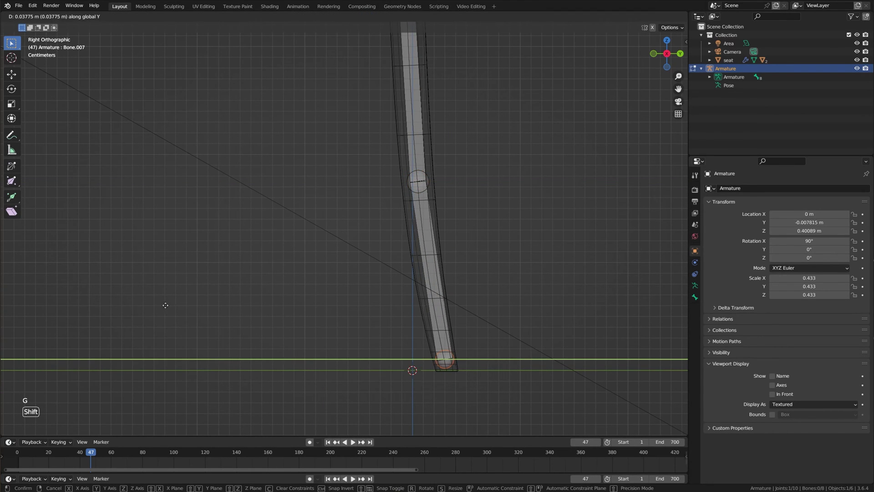
left_click(430, 219)
scroll(430, 219, "down", 4)
middle_click_drag(419, 342, 394, 299, "shift")
Extrude two bones up the backrest to its top and exit Edit Mode
key("e")
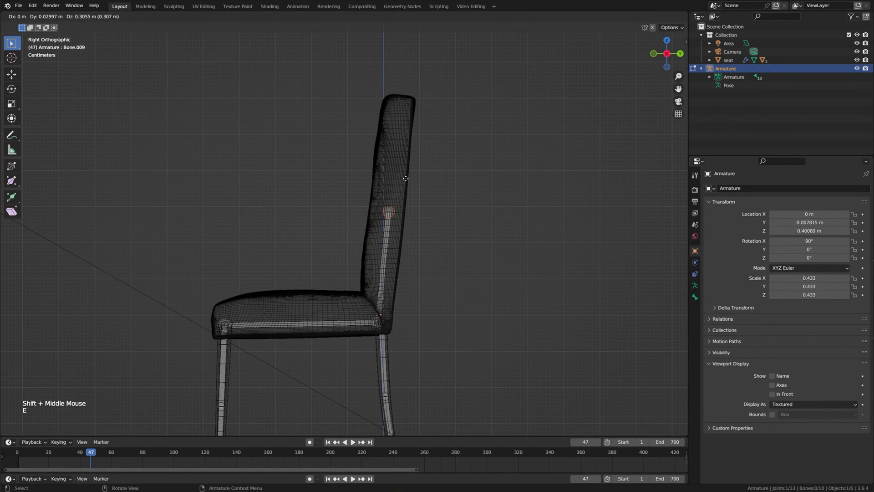
left_click(403, 180)
key("e")
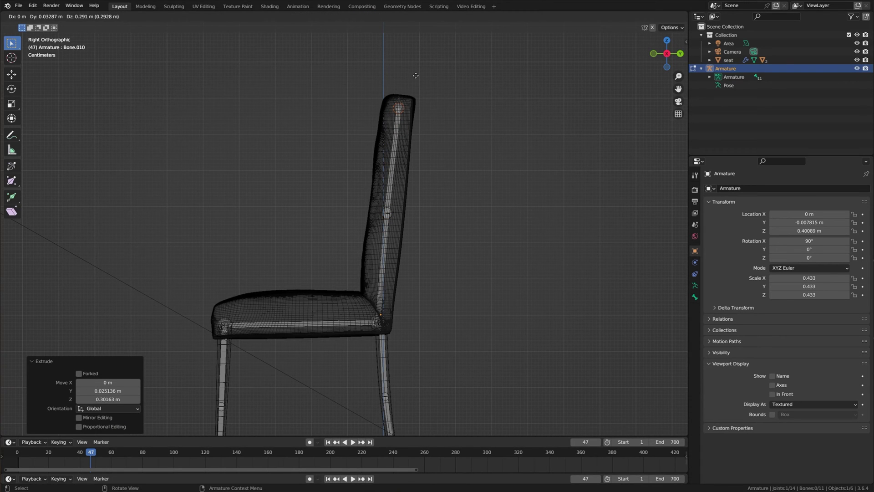
middle_click_drag(416, 75, 391, 255)
key("Tab")
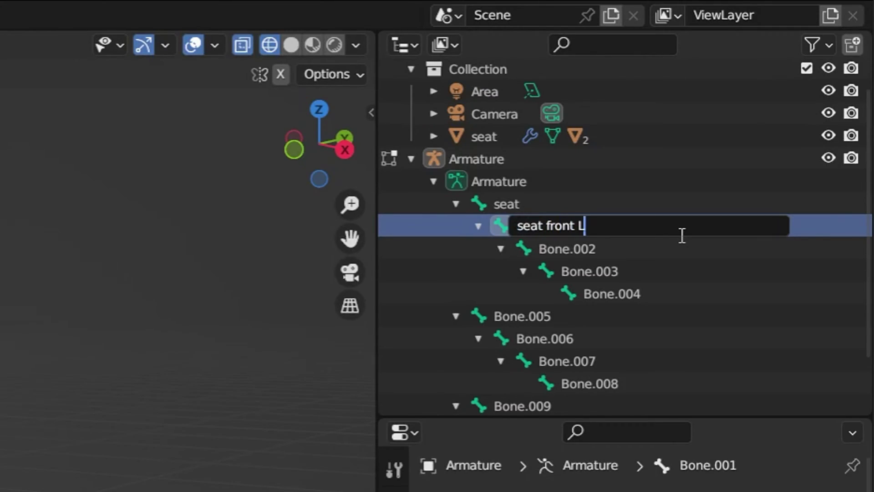
Commit 'seat front L' and rename Bone.002 to 'leg front top L'
key("Return")
left_click(585, 253)
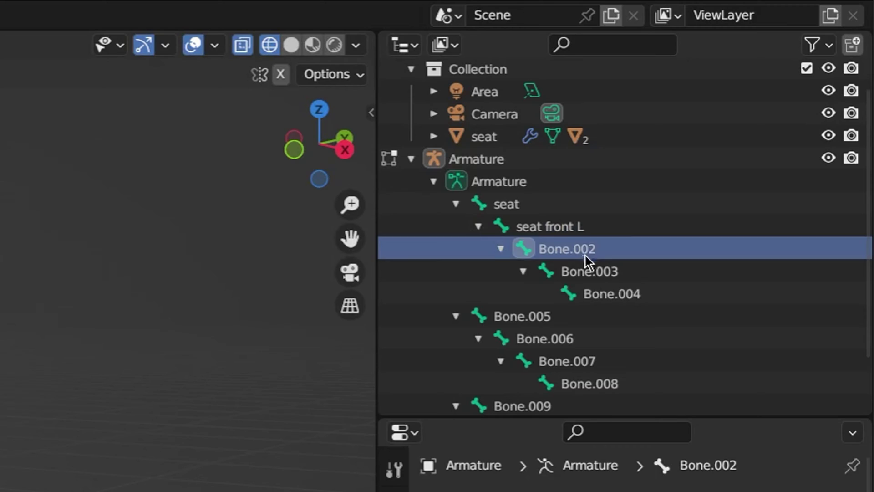
double_click(570, 249)
scroll(569, 250, "down", 1)
type("leg front")
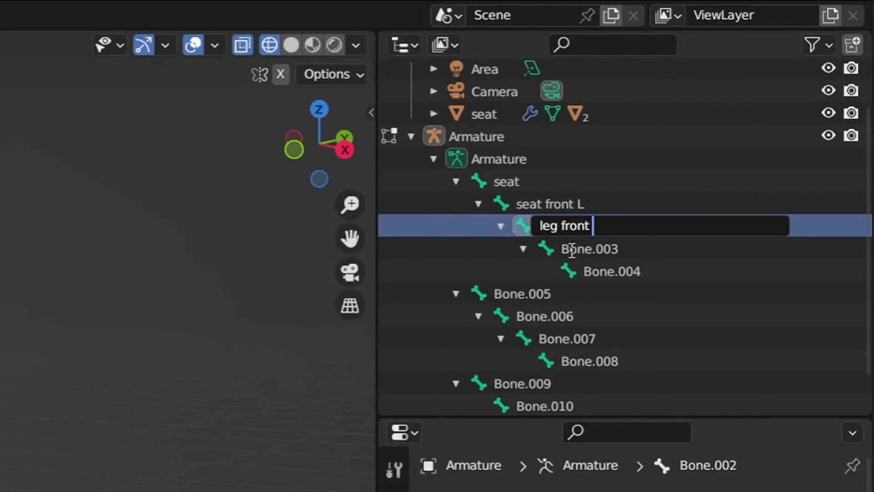
type(" top L")
key("Return")
Rename Bone.003 to 'leg front bottom L'
left_click(570, 250)
double_click(569, 250)
scroll(570, 250, "down", 1)
type("leg front bottom L")
key("Return")
Rename Bone.004 to 'control leg front L' and name another bone 'back seat top'
double_click(584, 249)
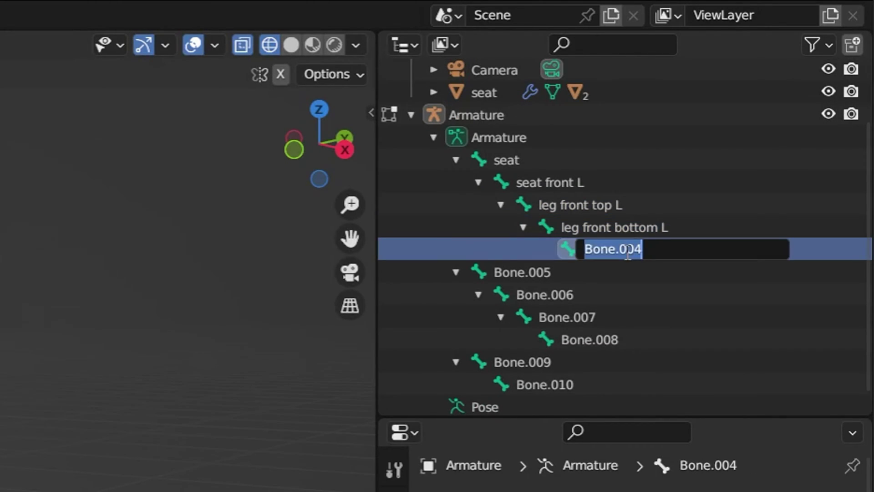
type("control leg front L")
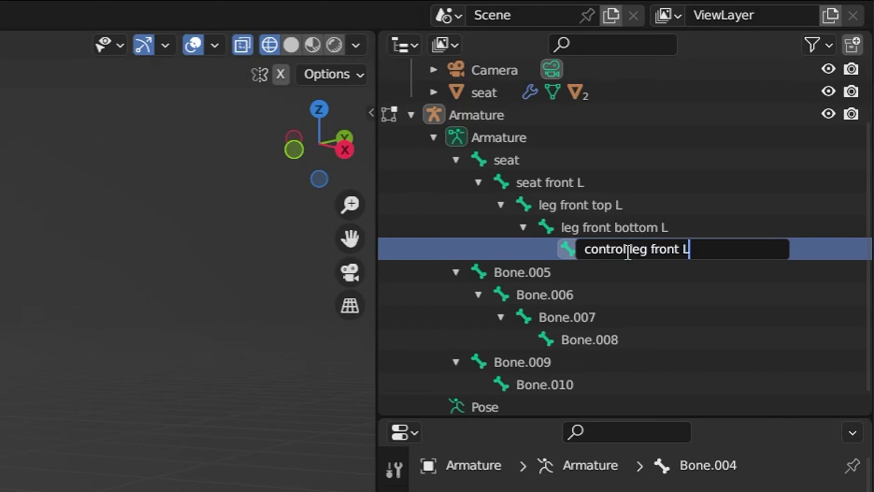
key("Return")
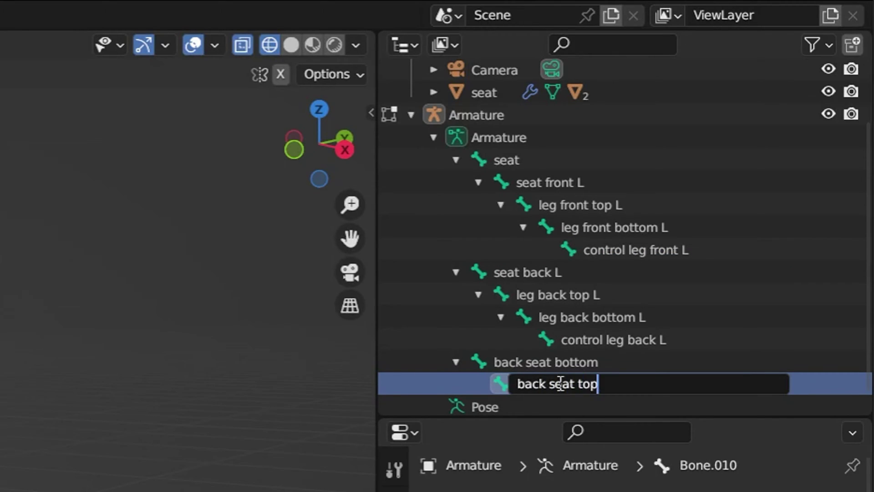
key("Return")
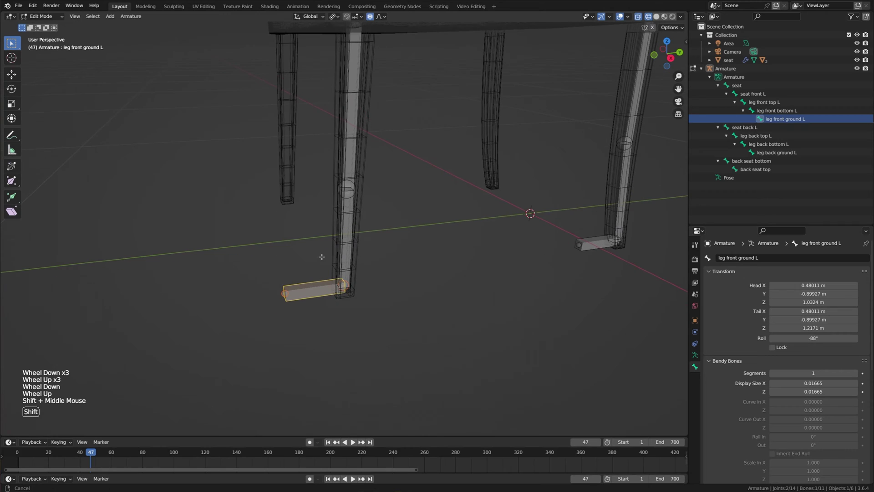
Duplicate the front leg's ground bone in place and thicken the copy into a box
middle_click_drag(314, 280, 314, 289, "shift")
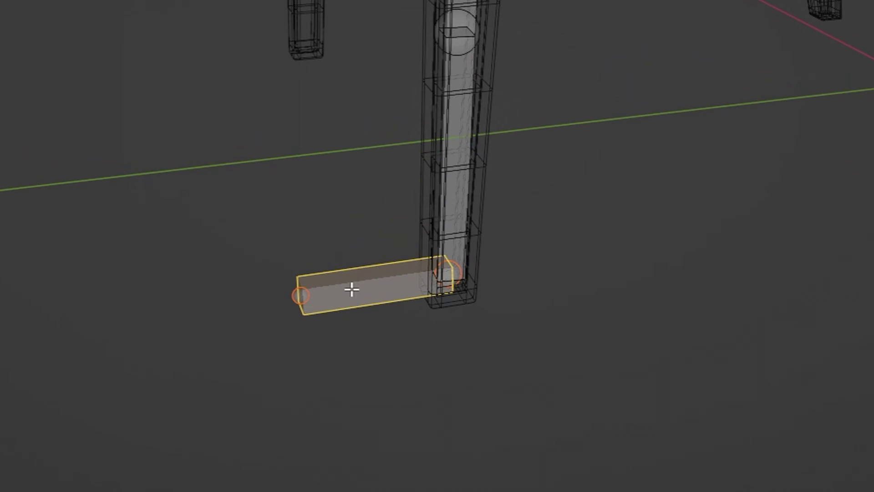
right_click(308, 302)
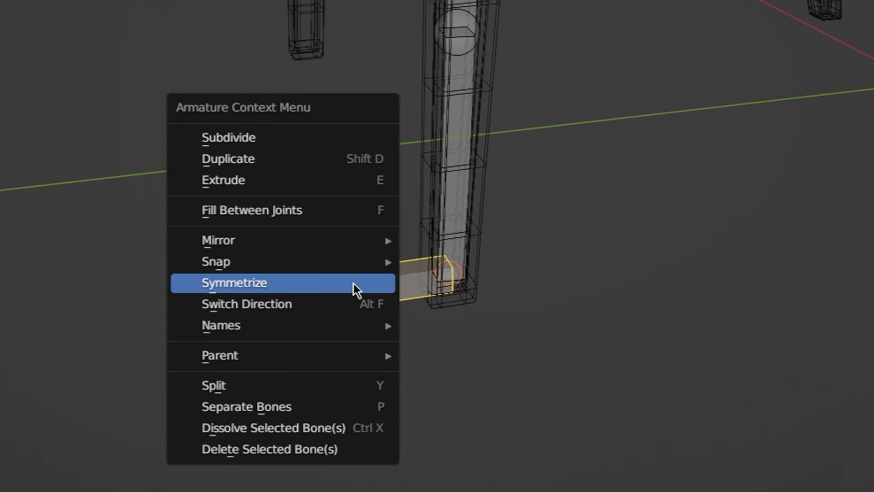
left_click(310, 160)
right_click(406, 247)
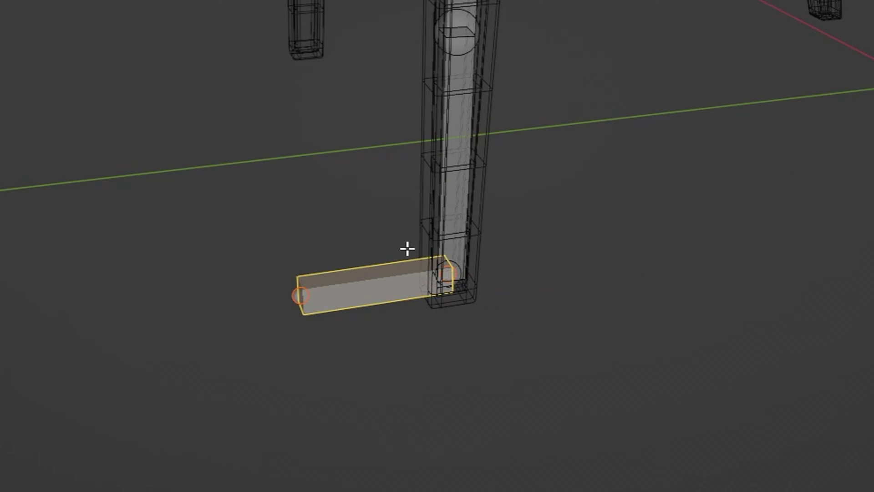
key("ctrl+alt+s")
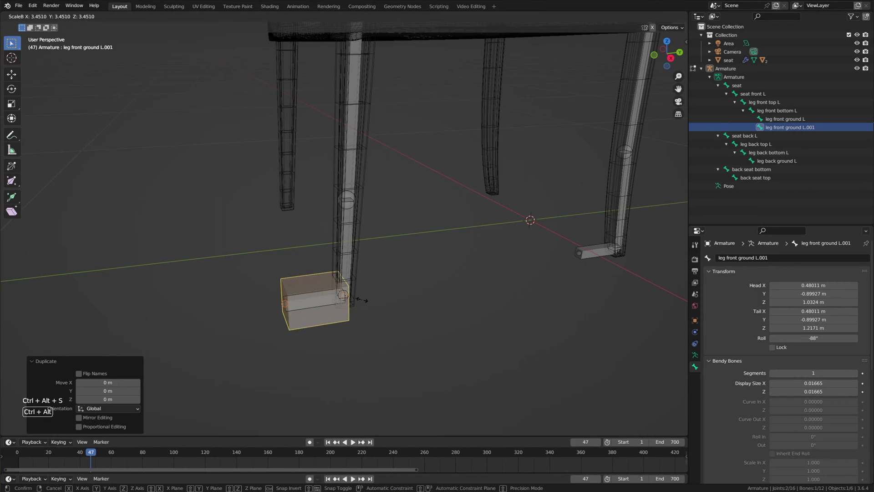
left_click(353, 299)
Clear the control box's parent so it moves independently
key("alt+p")
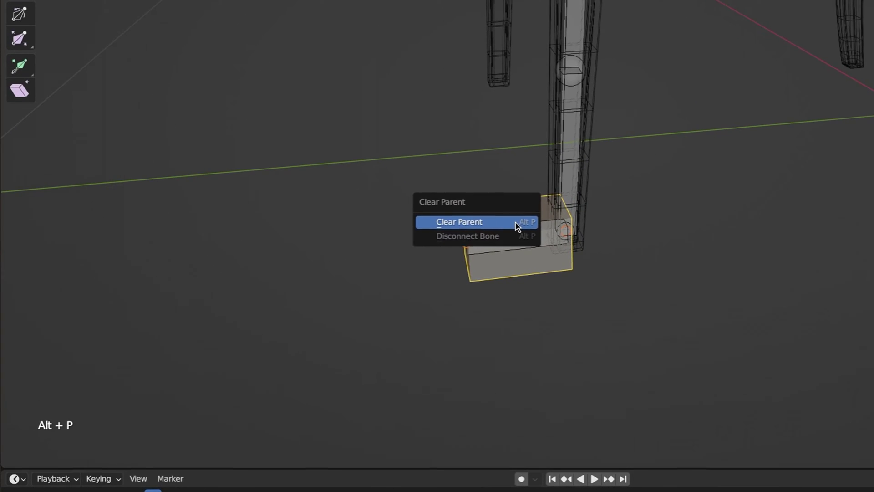
left_click(343, 279)
key("g")
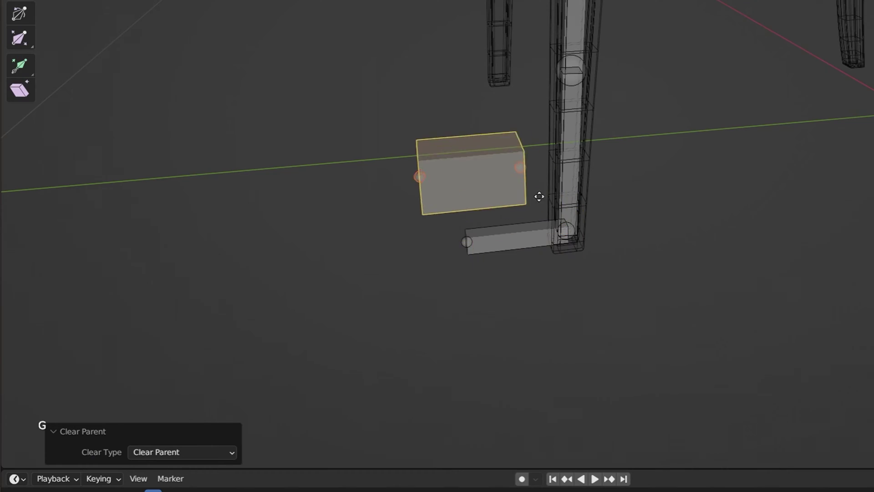
right_click(662, 236)
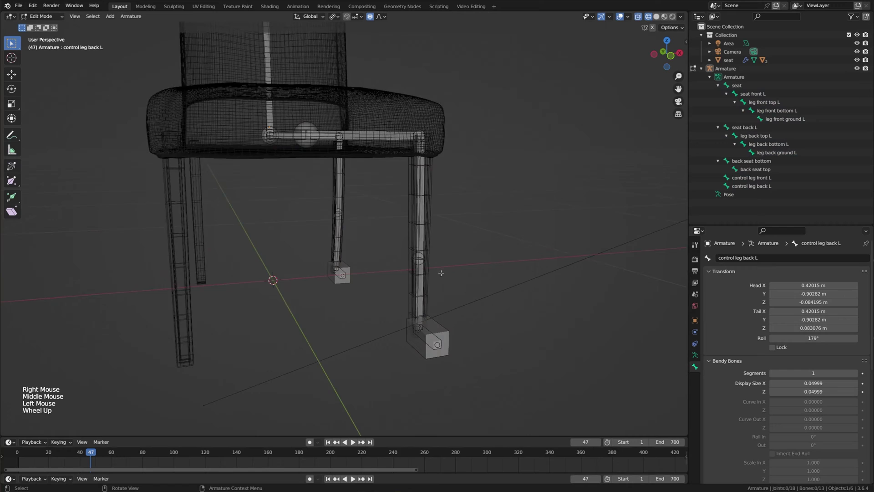
Box-select the left leg and control bones and Symmetrize them to the right side
middle_click_drag(409, 273, 453, 213)
scroll(432, 274, "down", 2)
scroll(455, 333, "up", 1)
left_click_drag(457, 339, 227, 139)
right_click(315, 159)
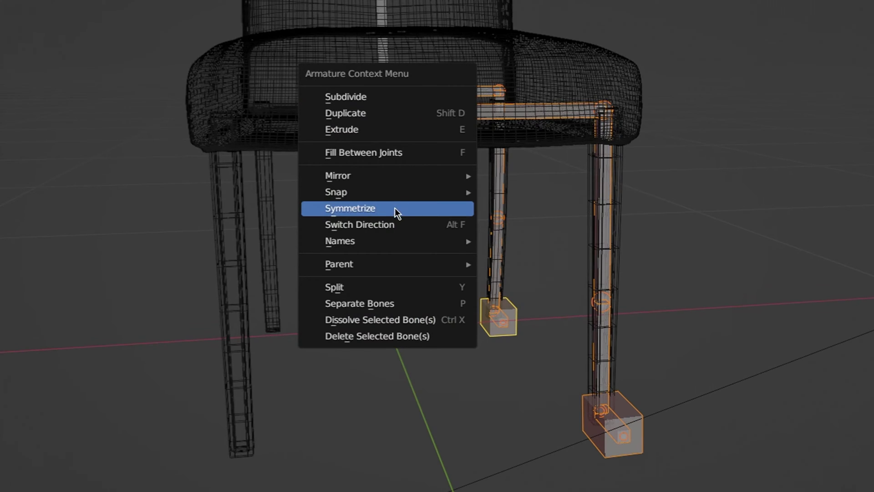
left_click(394, 208)
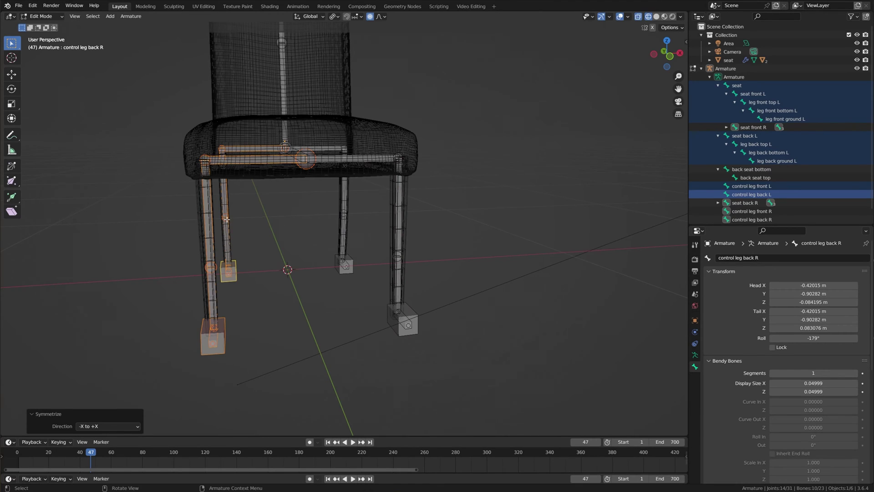
middle_click_drag(226, 219, 225, 187)
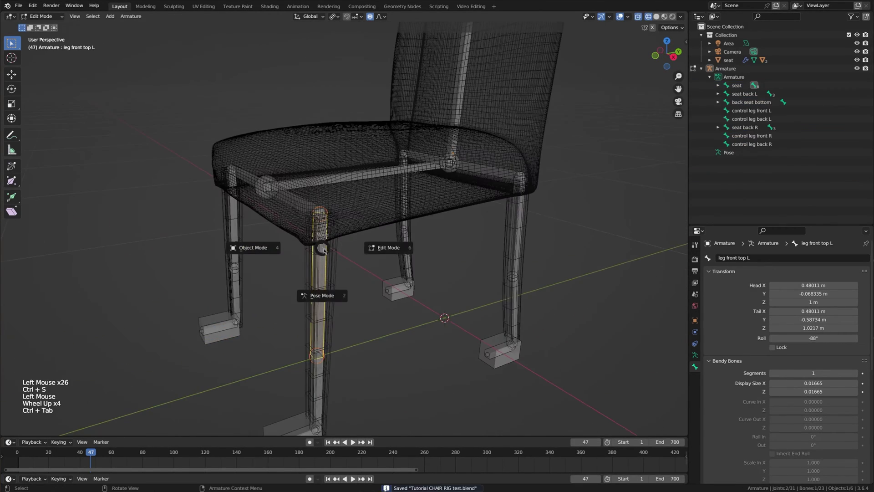
In Pose Mode, add an Inverse Kinematics constraint to the leg front ground L bone
left_click(322, 295)
left_click(391, 364)
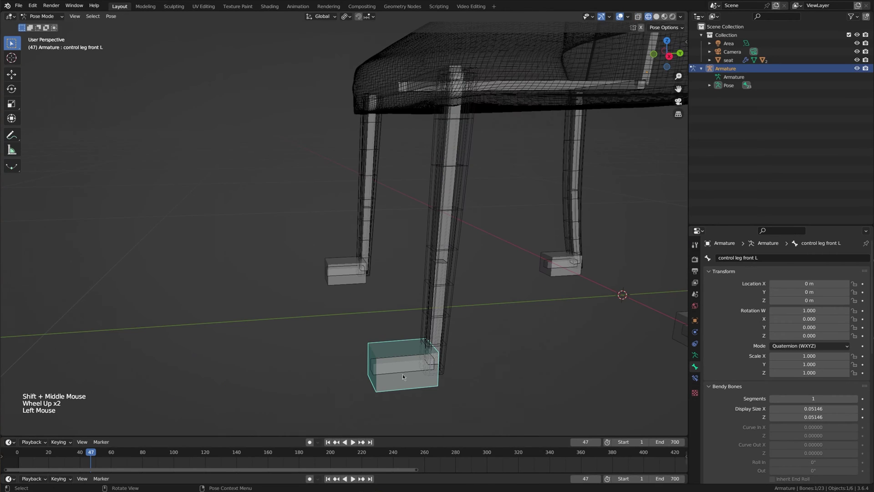
left_click(434, 362)
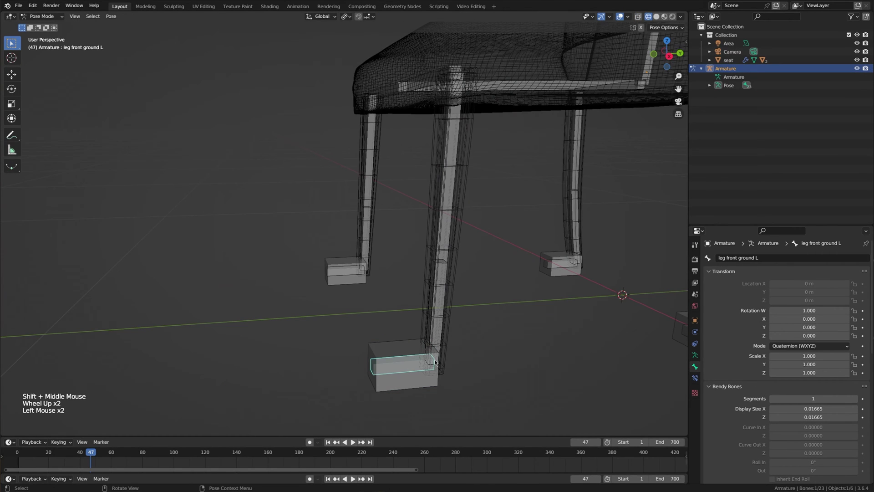
middle_click_drag(435, 362, 453, 336, "shift")
left_click(692, 381)
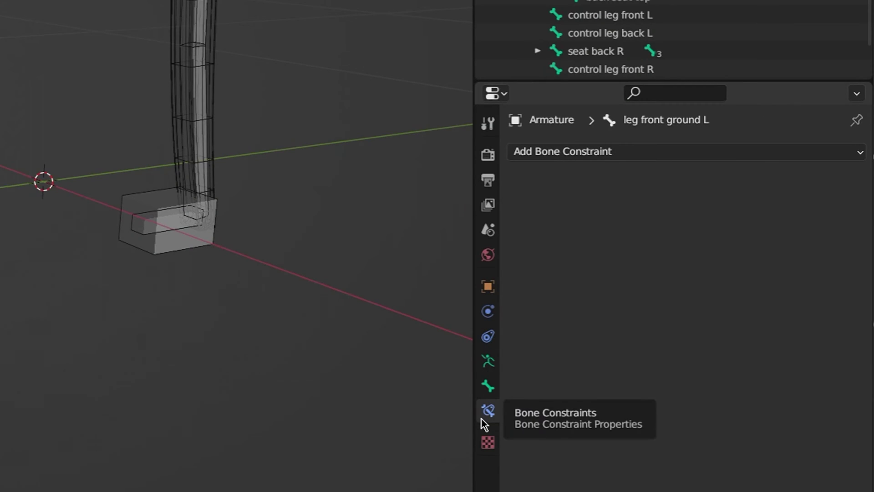
left_click(555, 154)
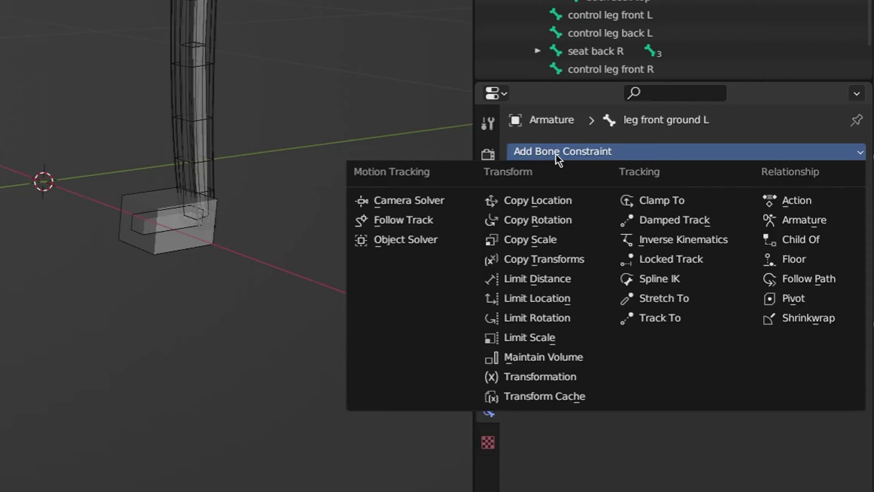
left_click(662, 241)
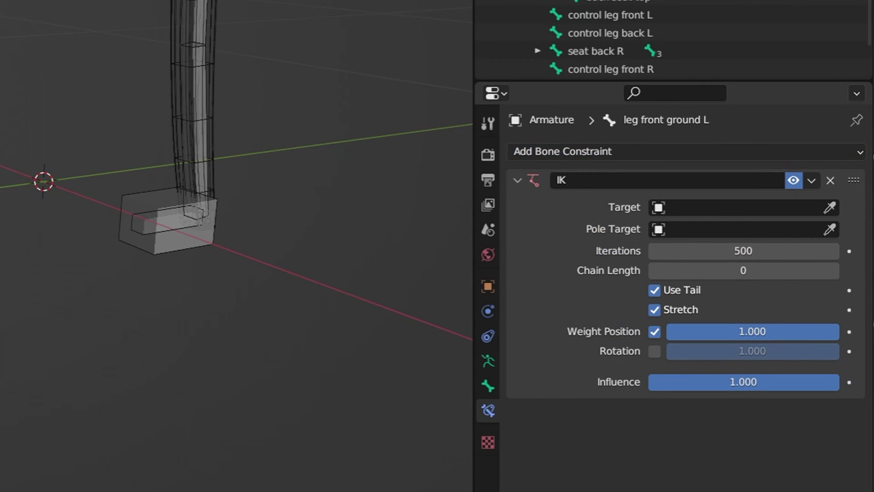
Target the IK at control leg front L with Chain Length 2 and Use Tail off
left_click(771, 229)
left_click(805, 229)
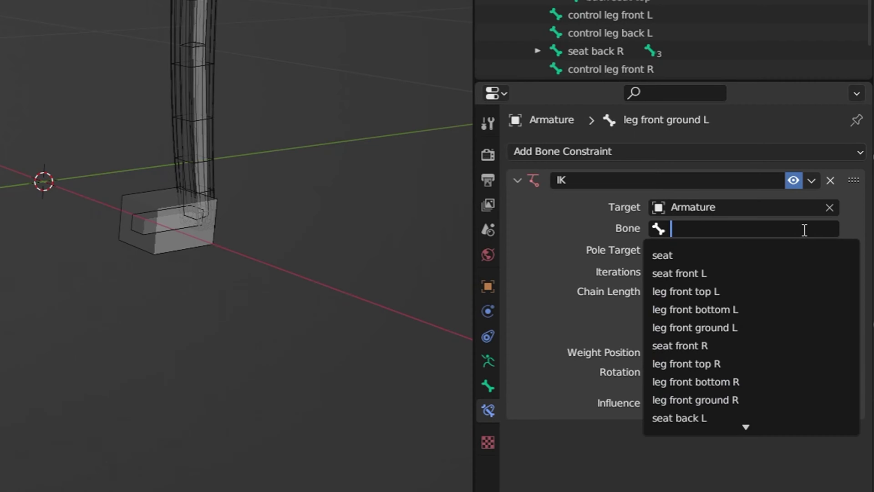
scroll(771, 336, "down", 20)
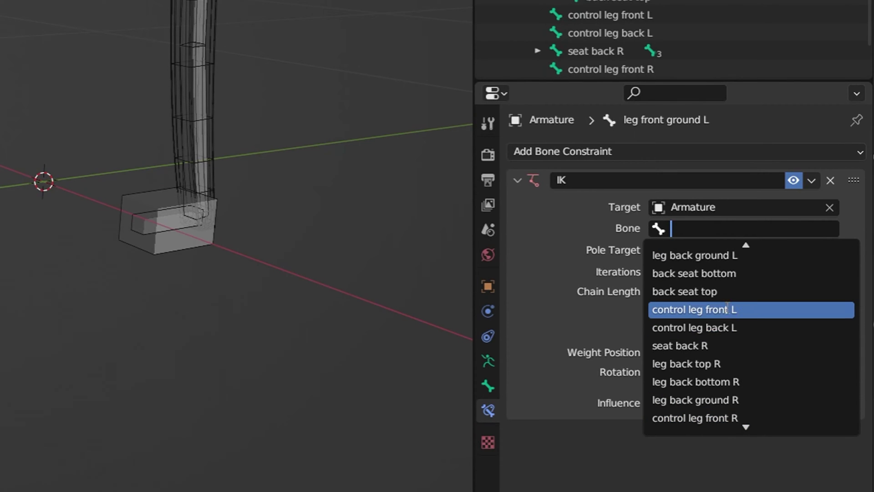
left_click(715, 309)
left_click(834, 291)
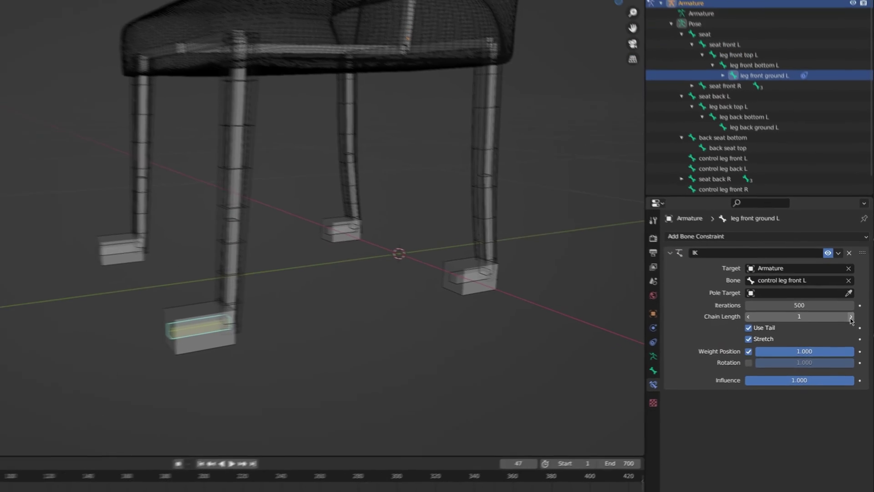
left_click(839, 300)
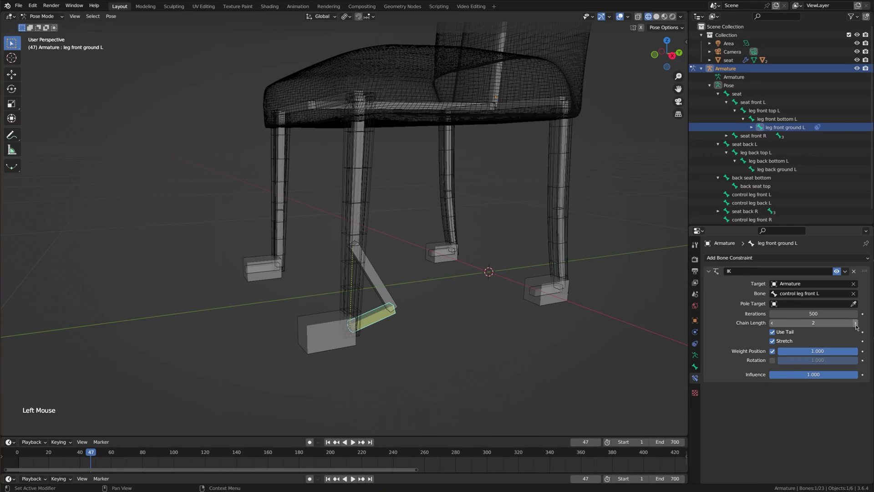
left_click(772, 332)
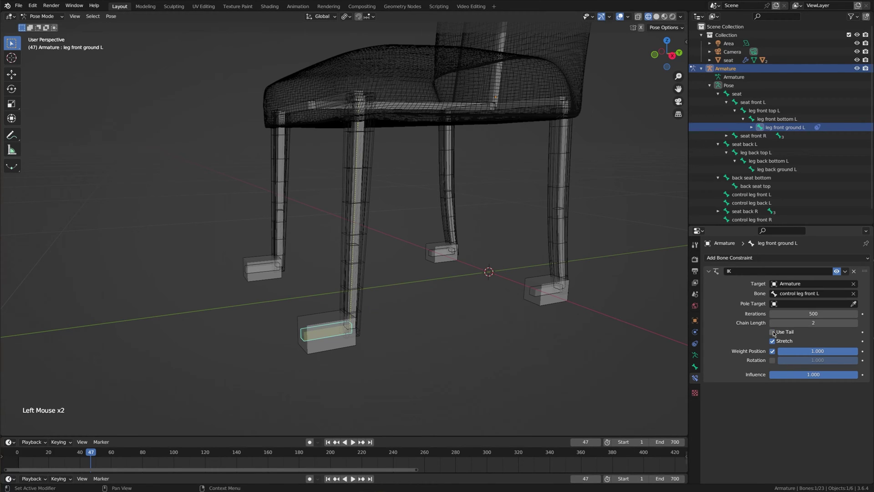
Test-move the control leg front L bone off the X axis, then cancel
left_click(327, 343)
key("g")
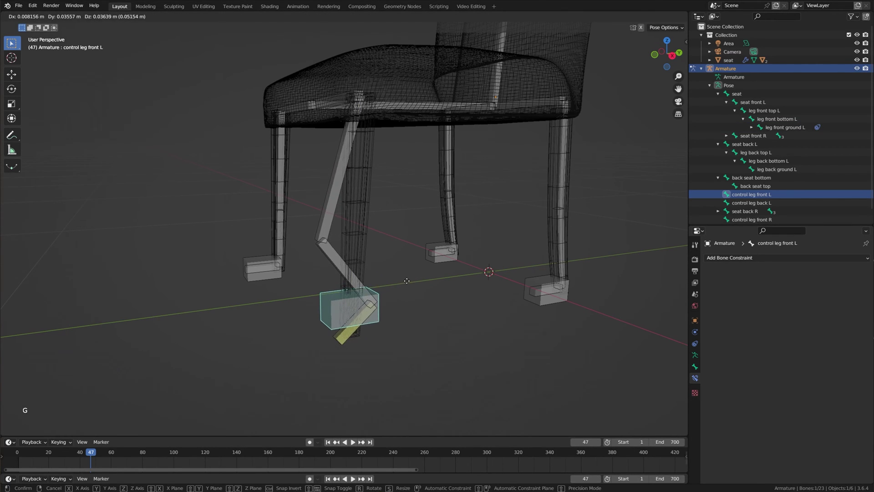
key("shift+x")
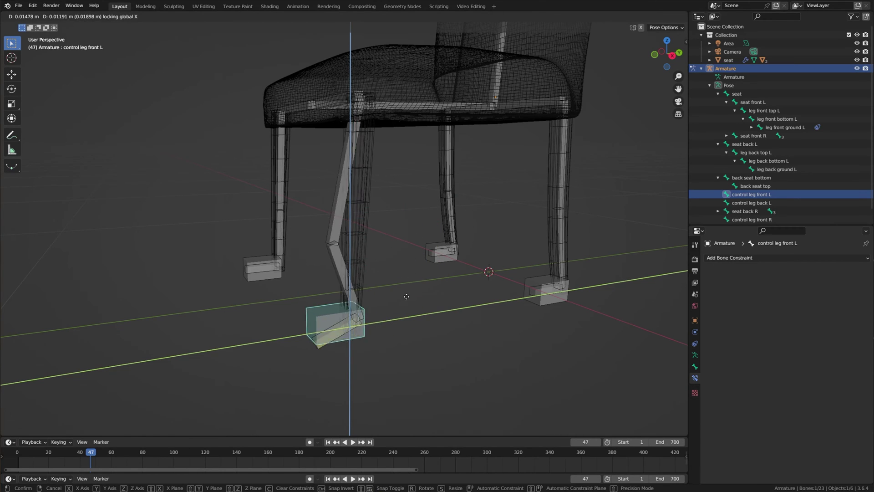
key("Escape")
Add an IK constraint targeting the Armature to the leg back ground L bone
middle_click_drag(449, 272, 400, 275)
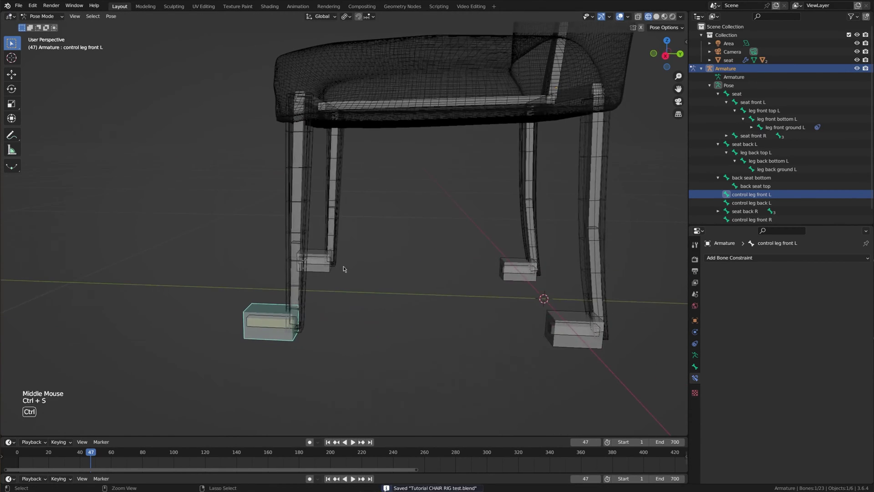
middle_click_drag(342, 267, 410, 273)
left_click(439, 278)
left_click(729, 257)
left_click(776, 299)
left_click(853, 283)
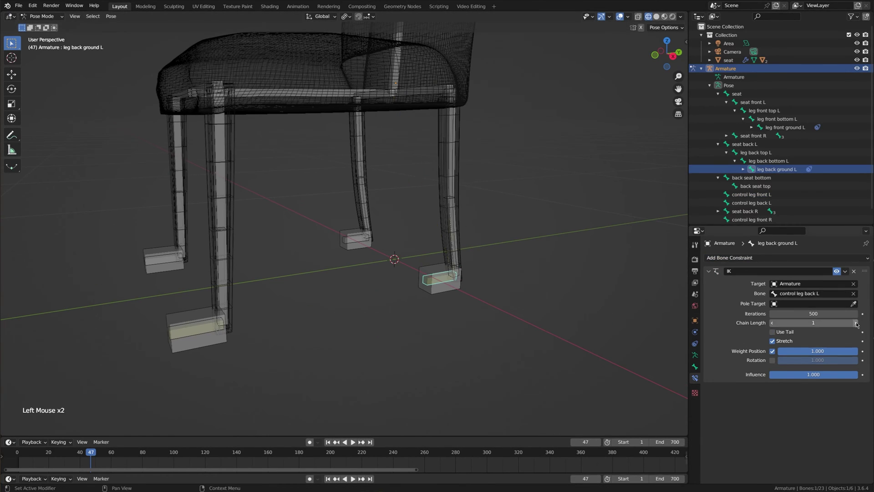
Give leg back ground R an IK constraint targeting control leg back R
left_click(356, 237)
left_click(729, 257)
left_click(811, 304)
left_click(810, 283)
left_click(792, 304)
left_click(810, 293)
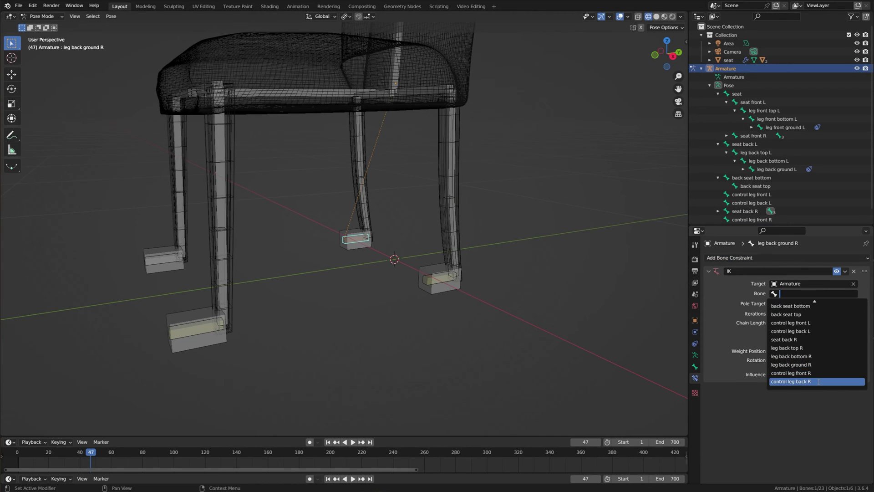
Give leg front ground R an IK constraint targeting control leg front R
left_click(819, 381)
left_click(164, 258)
left_click(729, 257)
left_click(810, 303)
left_click(811, 283)
left_click(791, 304)
left_click(810, 293)
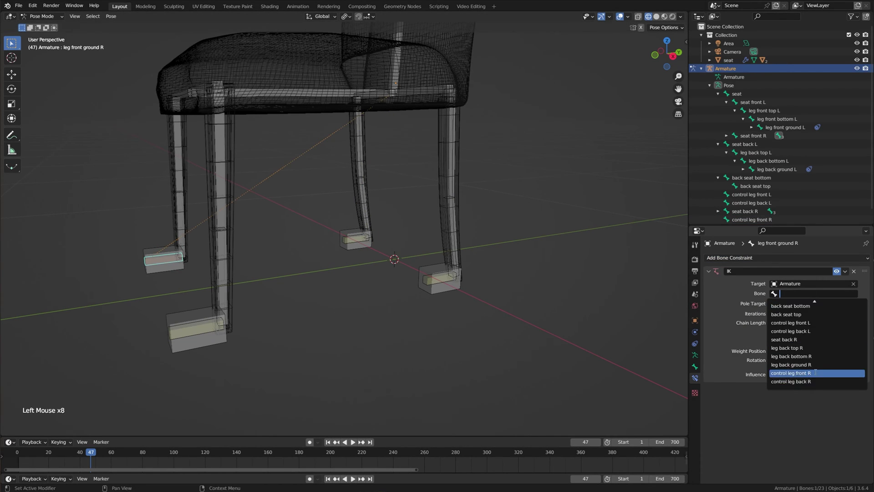
left_click(815, 372)
Move control leg back R to its foot, then extrude a new bone from the seat
left_click(163, 260)
key("g")
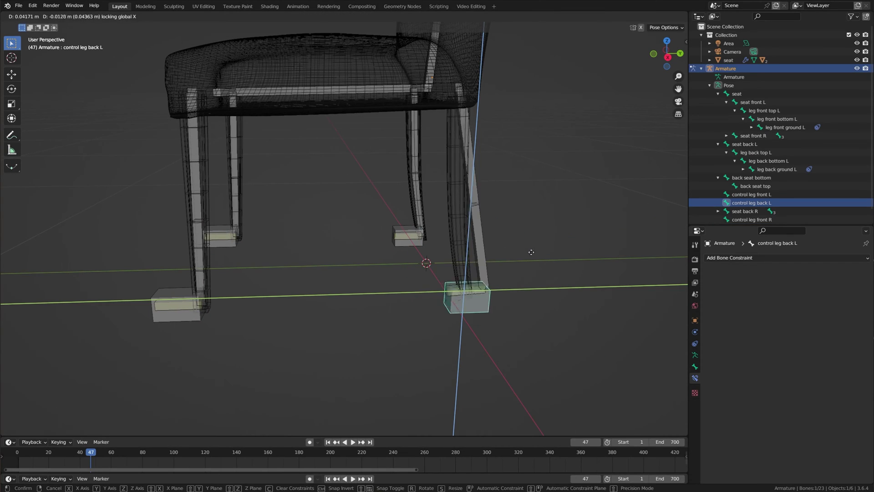
left_click(494, 231)
scroll(338, 203, "down", 2)
middle_click_drag(338, 202, 394, 237)
scroll(364, 191, "down", 1)
scroll(364, 191, "up", 2)
key("Tab")
key("e")
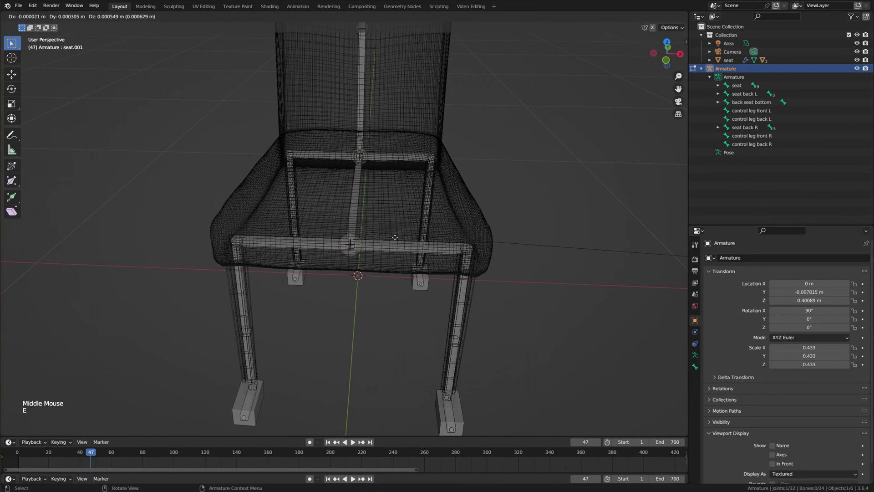
Set the length of the new control legs front bone and clear its parent
left_click(399, 167)
key("alt+p")
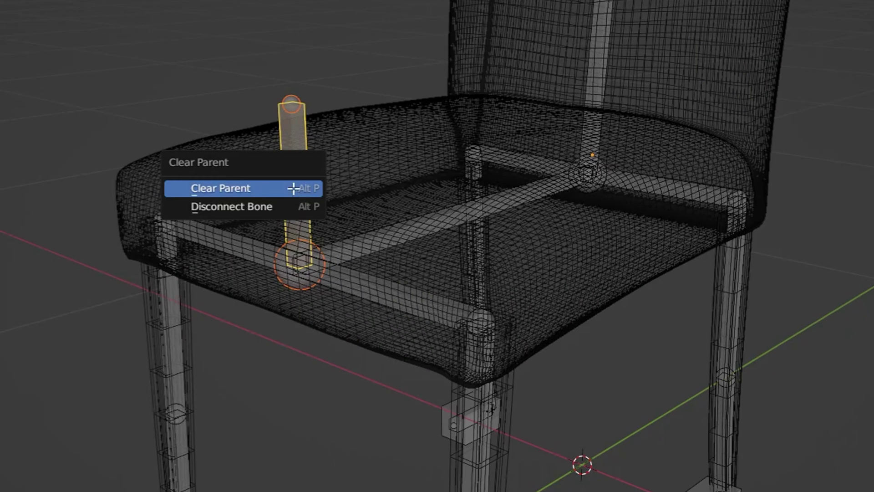
left_click(293, 189)
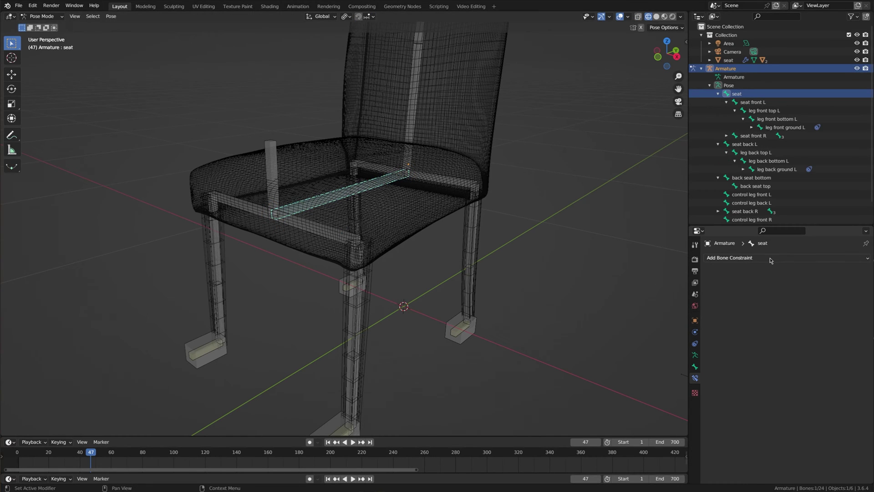
Add an IK constraint to the seat targeting the Armature's control legs front bone
left_click(768, 259)
left_click(797, 299)
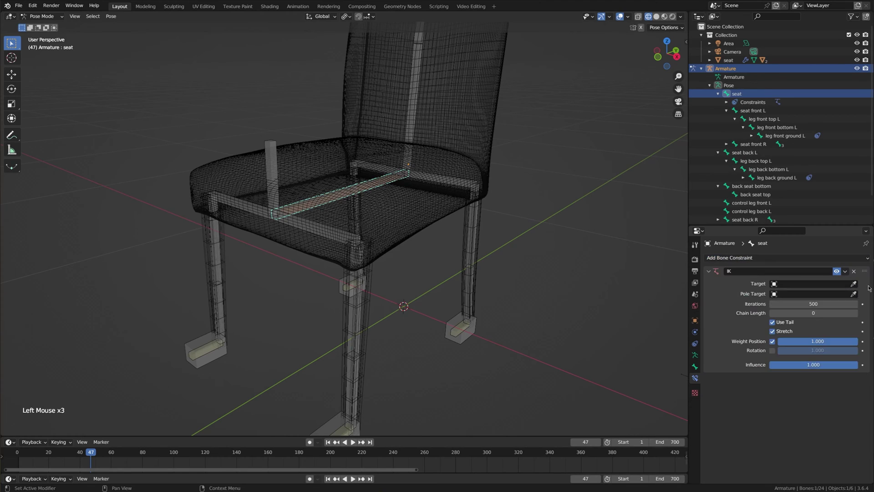
left_click(811, 283)
left_click(801, 294)
left_click(811, 293)
left_click(792, 382)
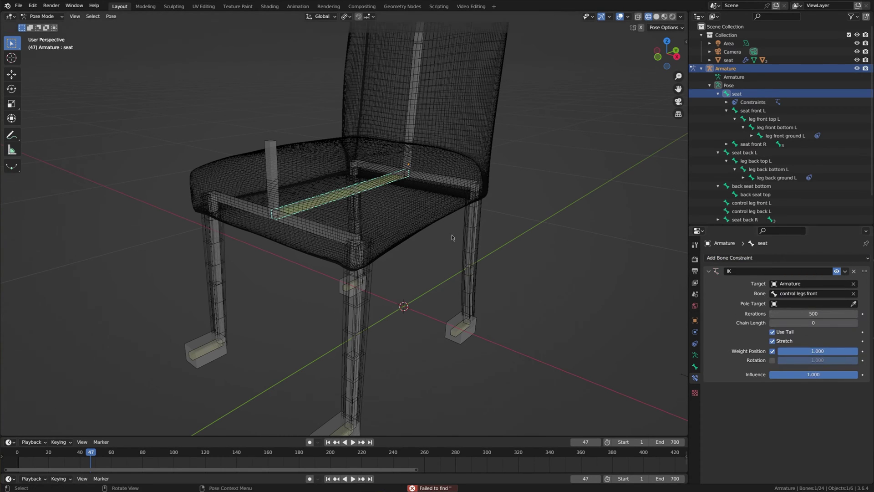
Move control legs front along Z to test, then select seat back L in Edit Mode
left_click(273, 189)
key("g")
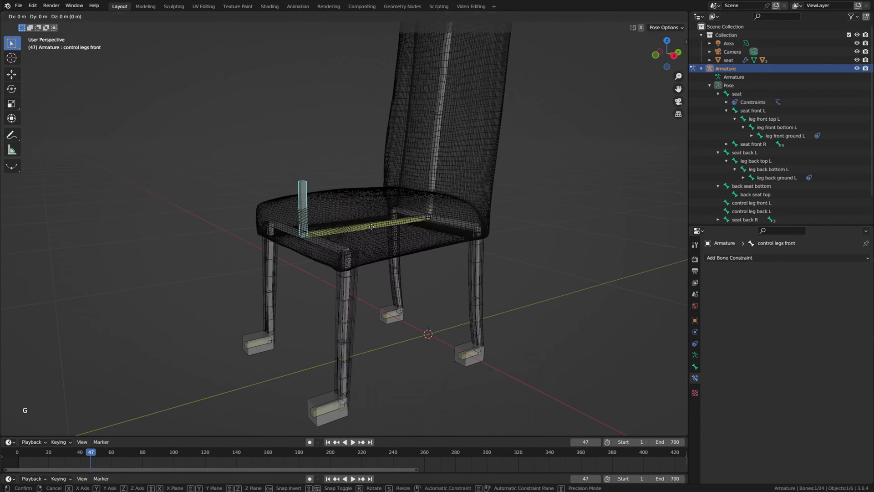
key("z")
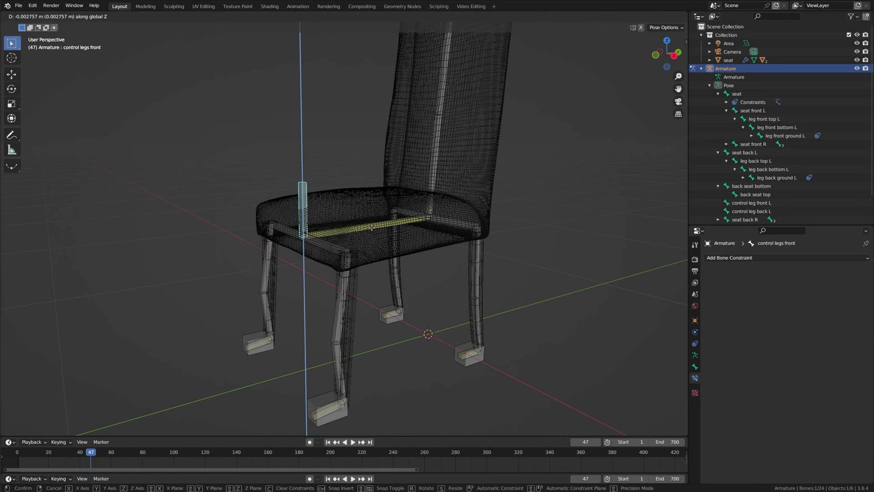
left_click(372, 227)
key("Tab")
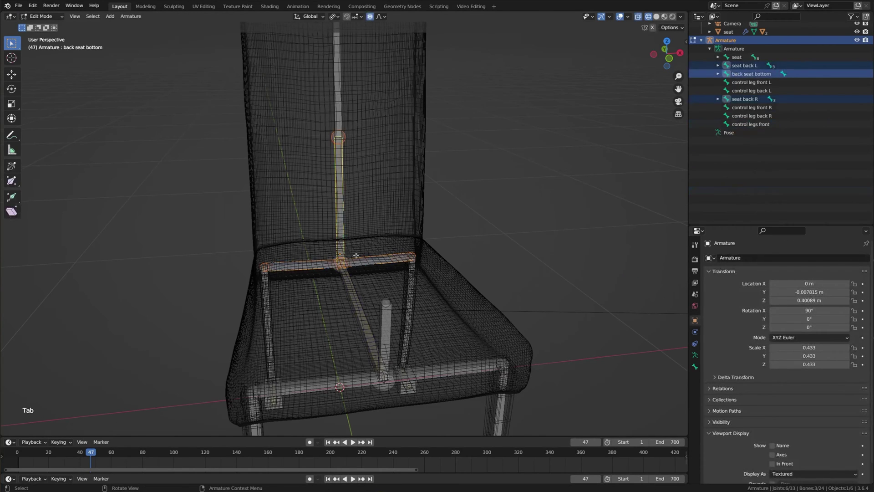
left_click(380, 263)
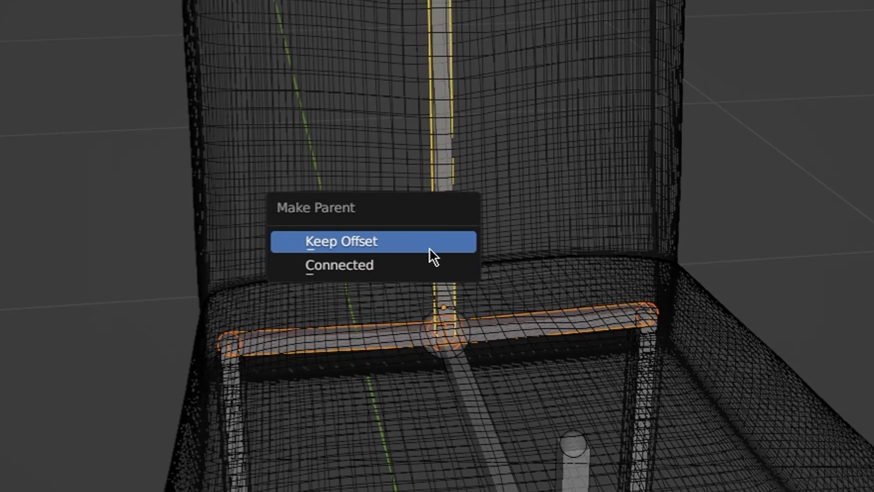
Parent the seat back bones under back seat bottom and test the hierarchy in Pose Mode
left_click(338, 233)
key("ctrl+Tab")
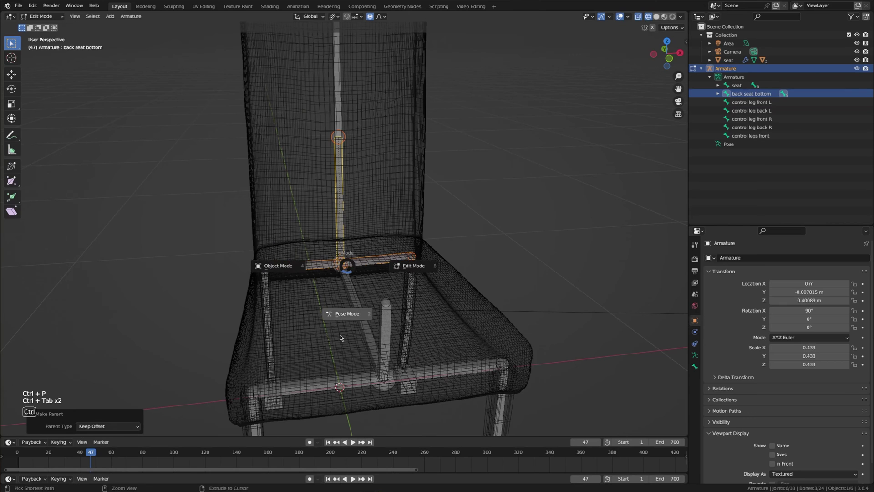
left_click(340, 332)
key("g")
key("ctrl+z")
key("ctrl+z")
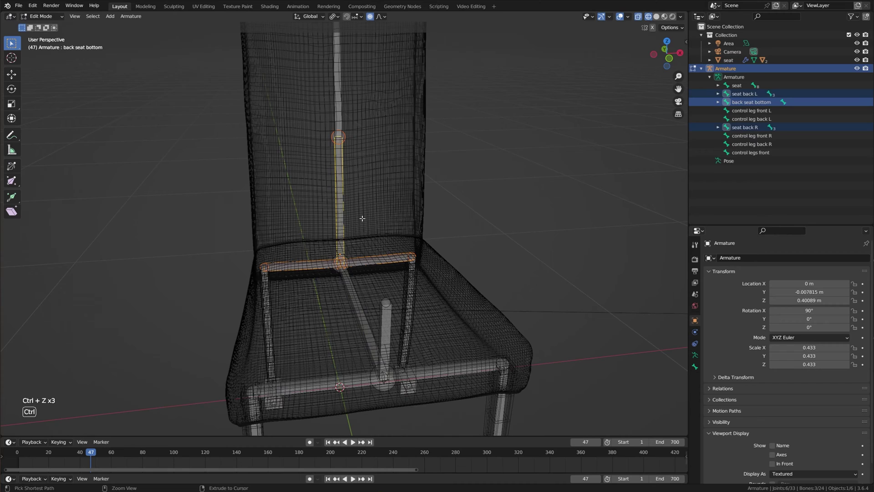
key("Tab")
Parent back seat bottom under the seat and test by moving control legs front
middle_click_drag(345, 218, 332, 300)
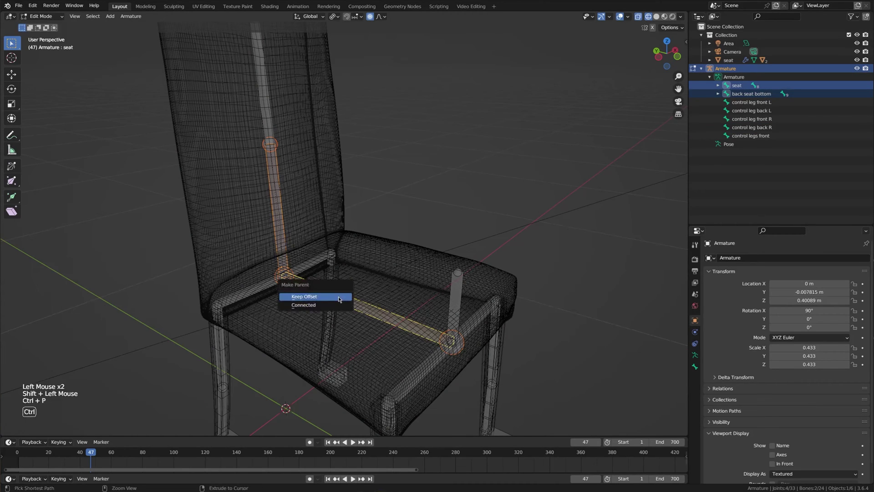
left_click(338, 297)
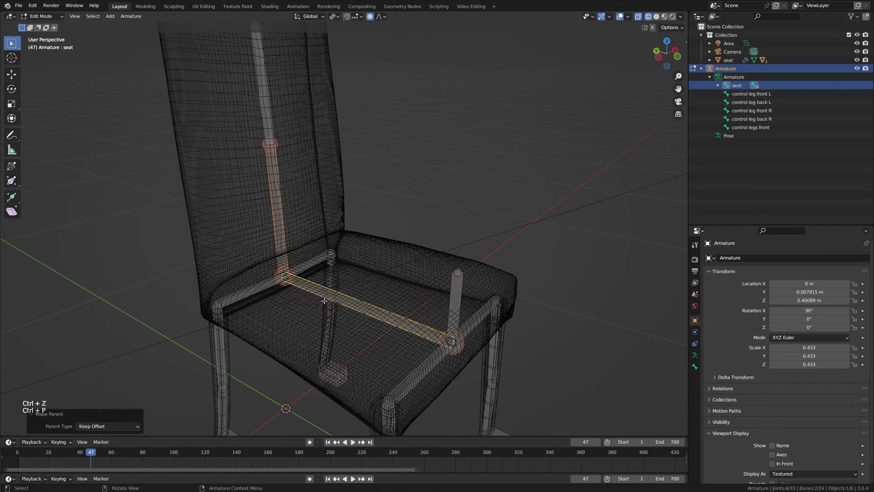
left_click(361, 316)
key("g")
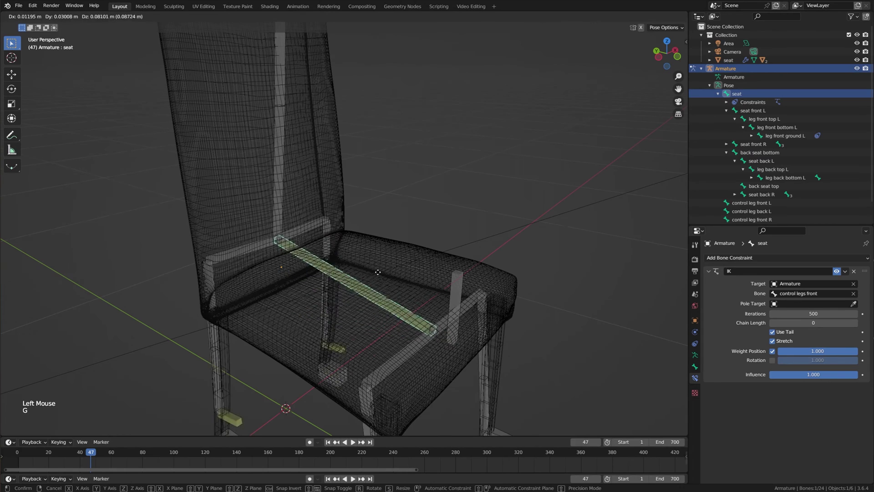
middle_click_drag(378, 272, 319, 296)
scroll(318, 296, "down", 4)
left_click(282, 273)
key("g")
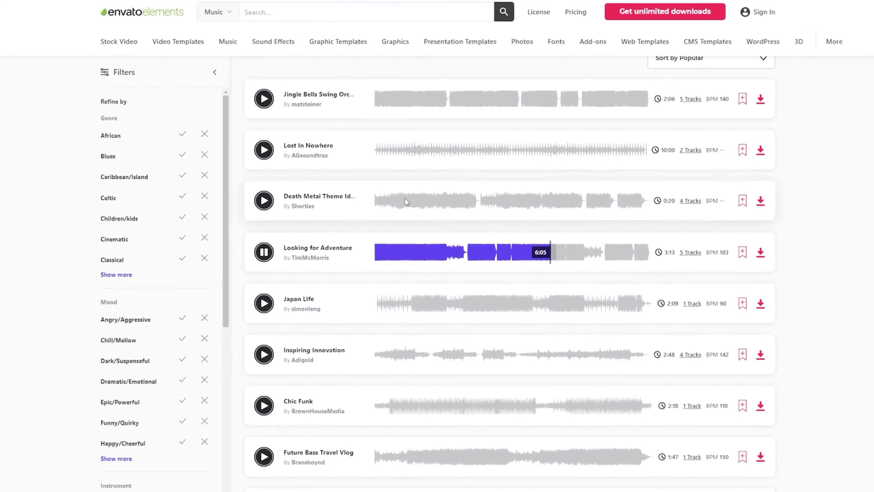
Play the Death Metal track preview in the Envato Elements music library
left_click(405, 198)
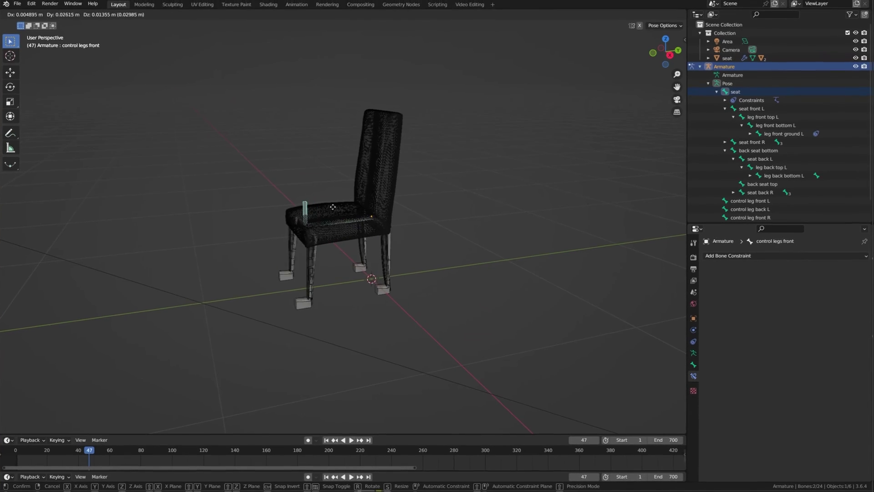
Apply all transforms to the chair via Object > Apply
left_click_drag(333, 207, 309, 206)
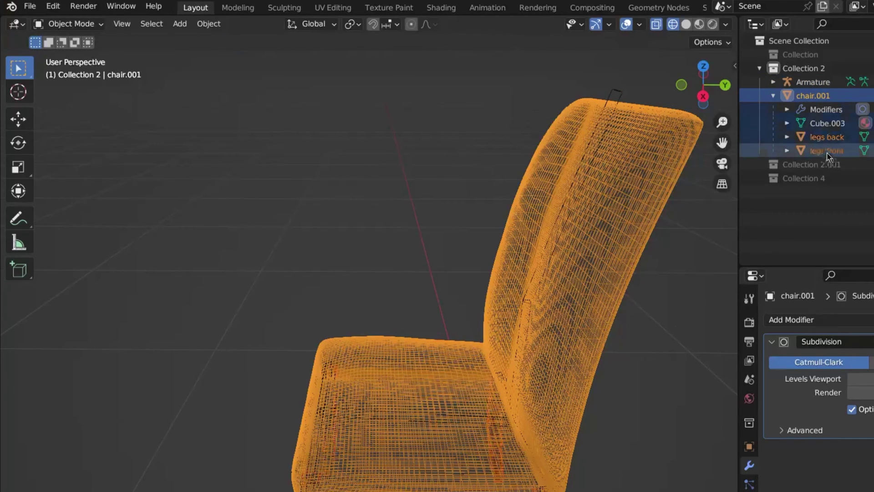
left_click(199, 25)
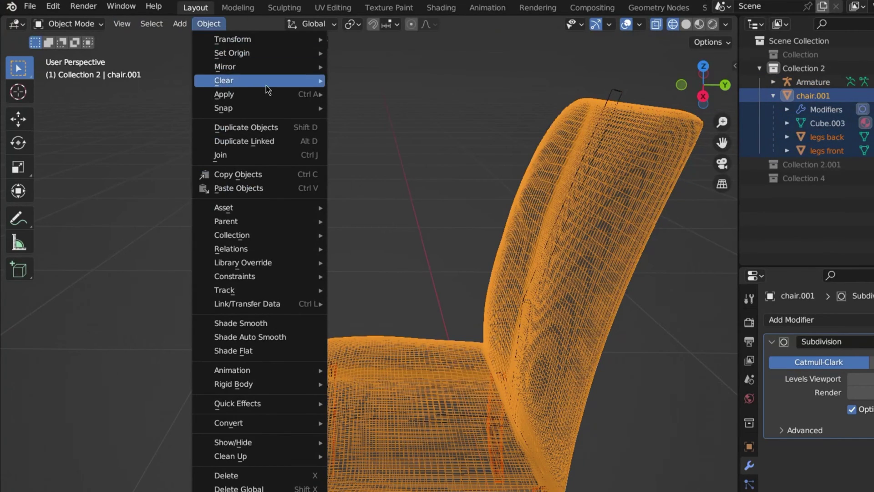
mouse_move(283, 98)
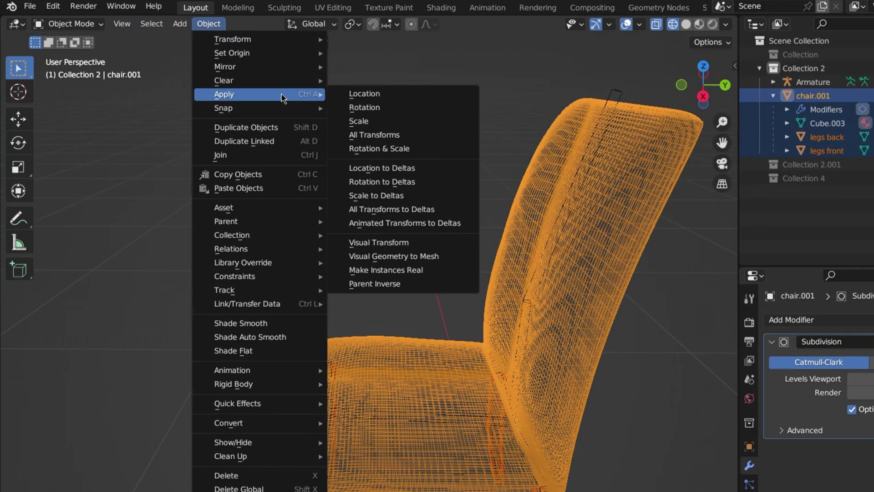
left_click(419, 137)
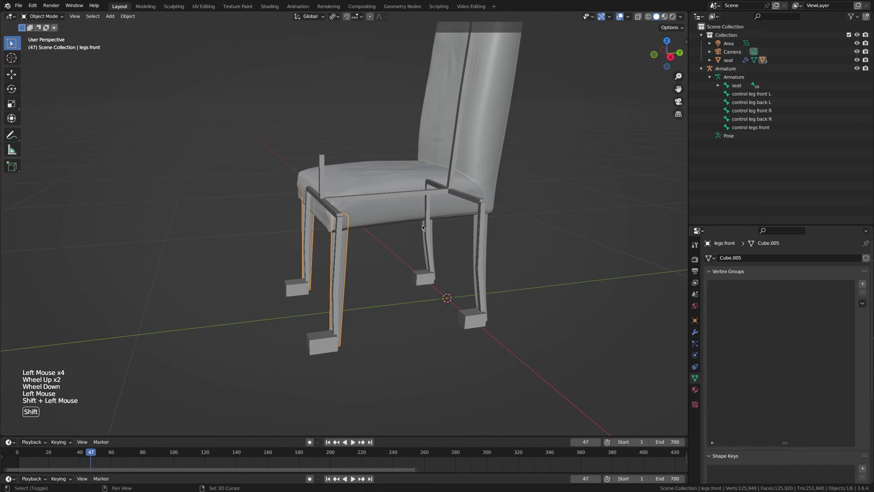
Add legs back and the Armature (active) to the selection, then bring up Ctrl+P parenting
left_click(424, 224, "shift")
left_click(373, 195, "shift")
scroll(373, 204, "down", 3)
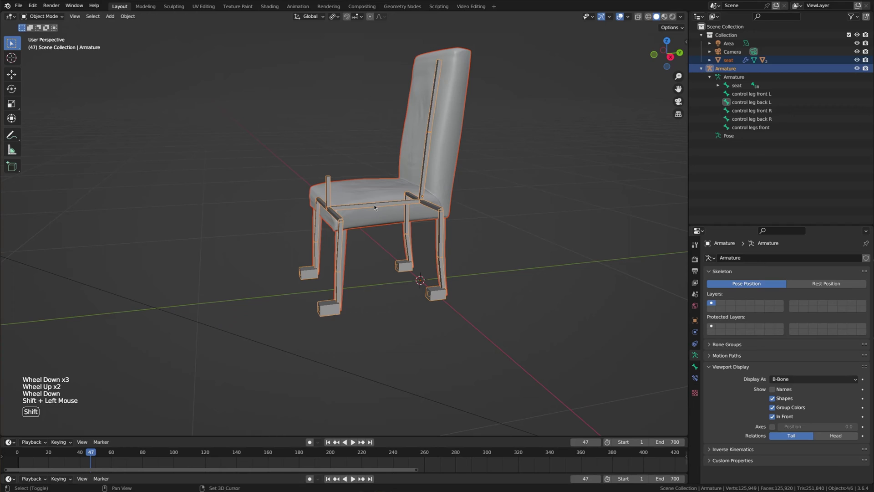
key("ctrl+p")
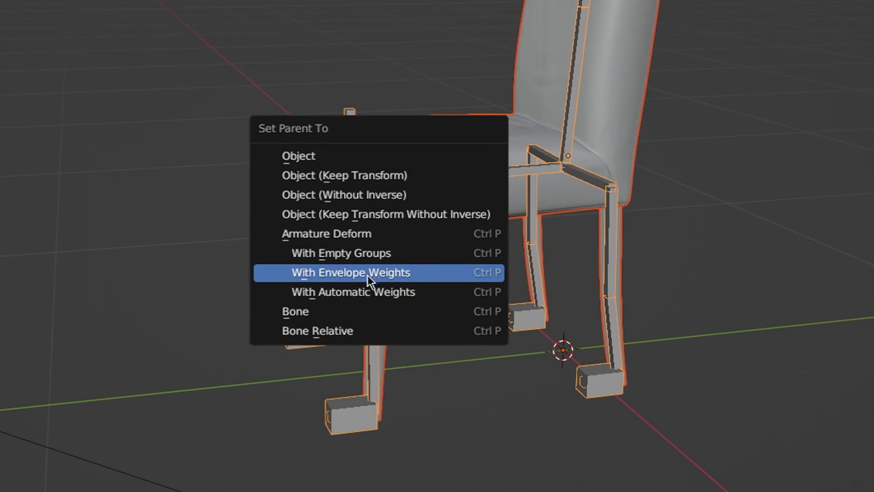
Parent with Automatic Weights, then test-move the seat and control legs front bones
left_click(369, 293)
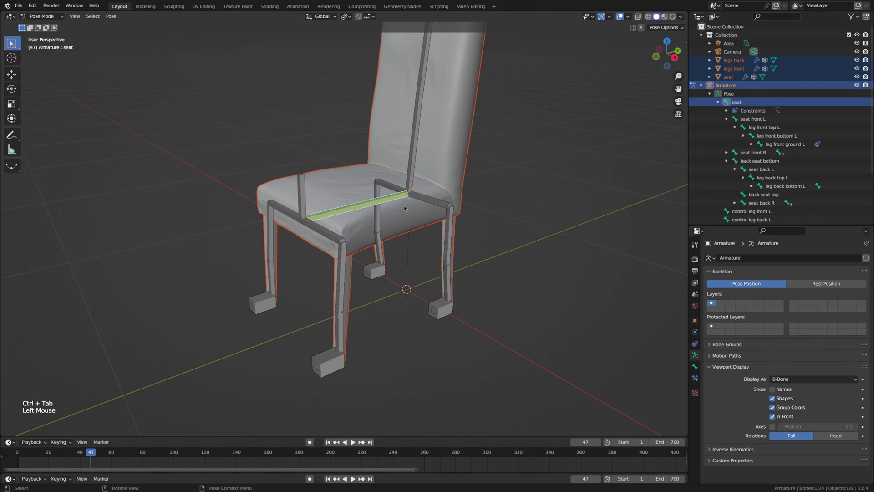
key("g")
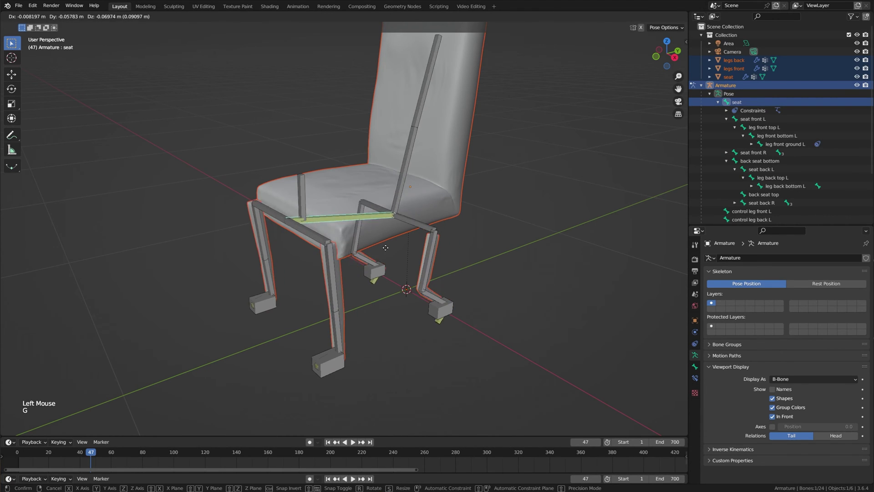
left_click(374, 222)
left_click(302, 202)
key("g")
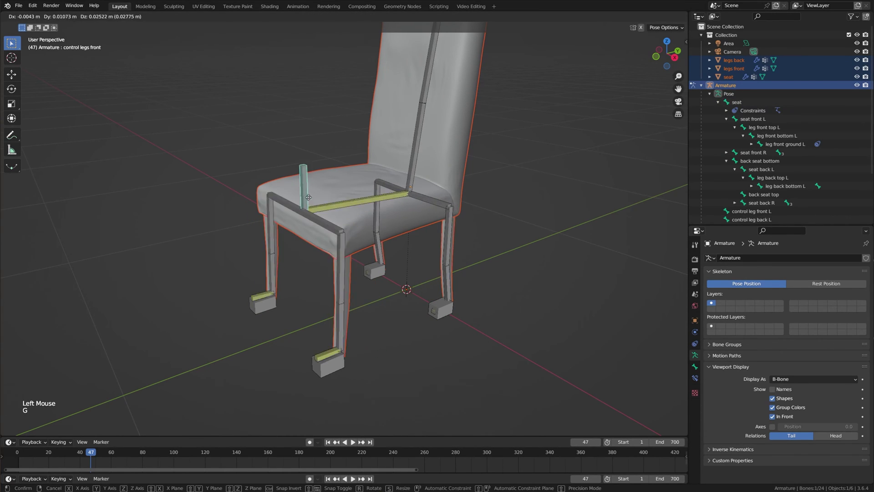
left_click(319, 205)
middle_click_drag(319, 205, 355, 207)
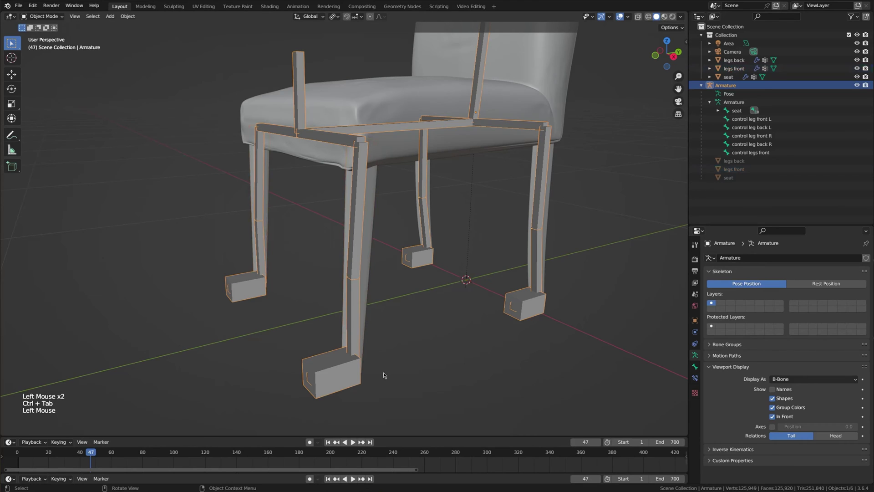
middle_click_drag(383, 372, 361, 304)
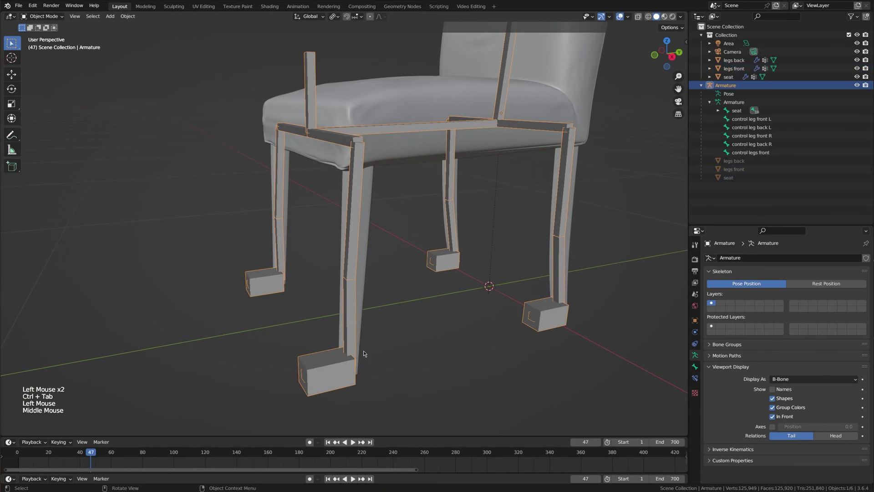
Put legs front in Weight Paint mode and paint the leg front top L group
left_click(361, 304, "shift")
key("ctrl+Tab")
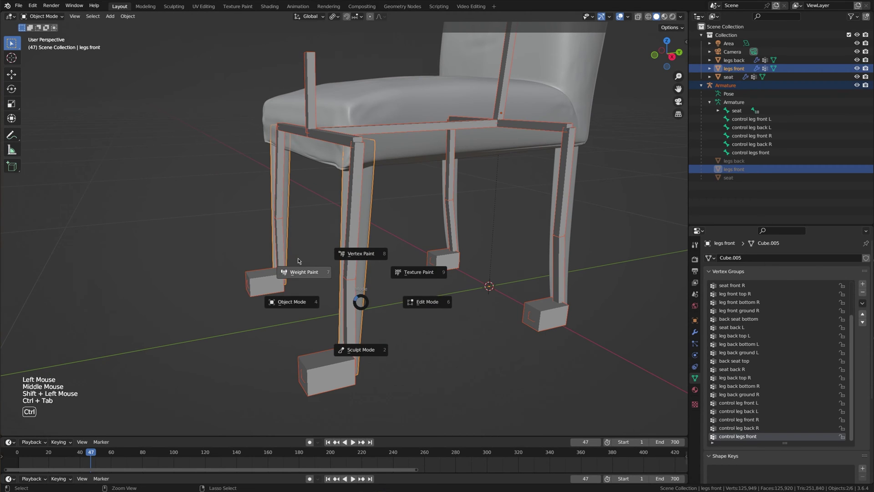
left_click(339, 289, "ctrl")
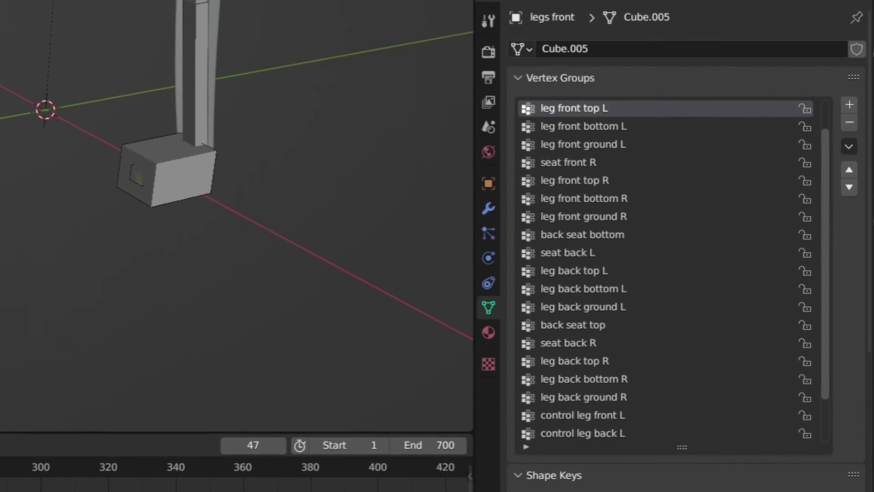
left_click(582, 126)
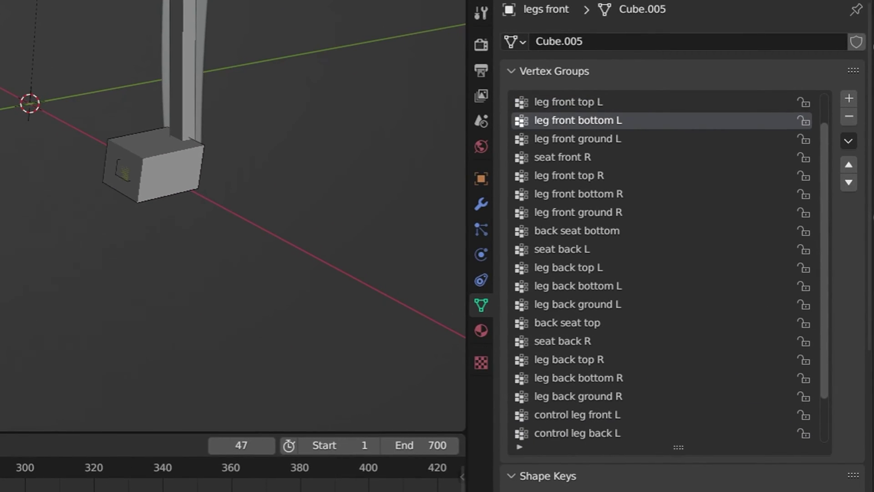
left_click(569, 102)
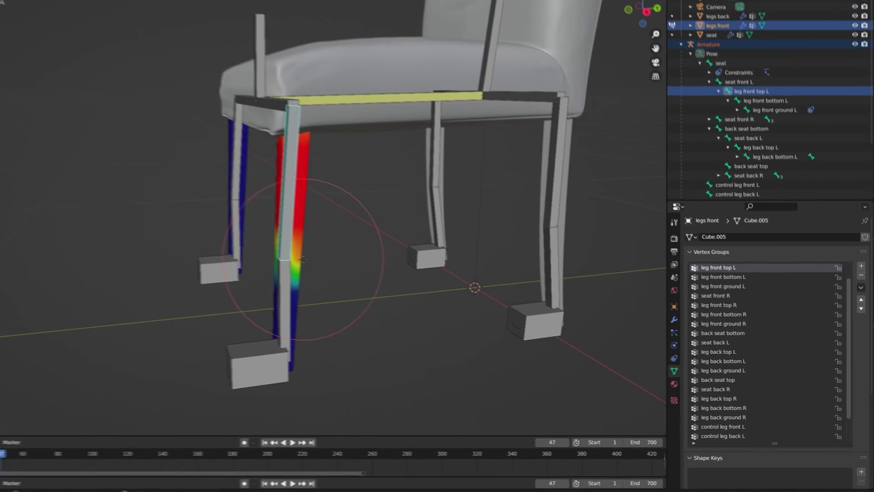
middle_click_drag(302, 258, 321, 224, "shift")
left_click(358, 282, "ctrl")
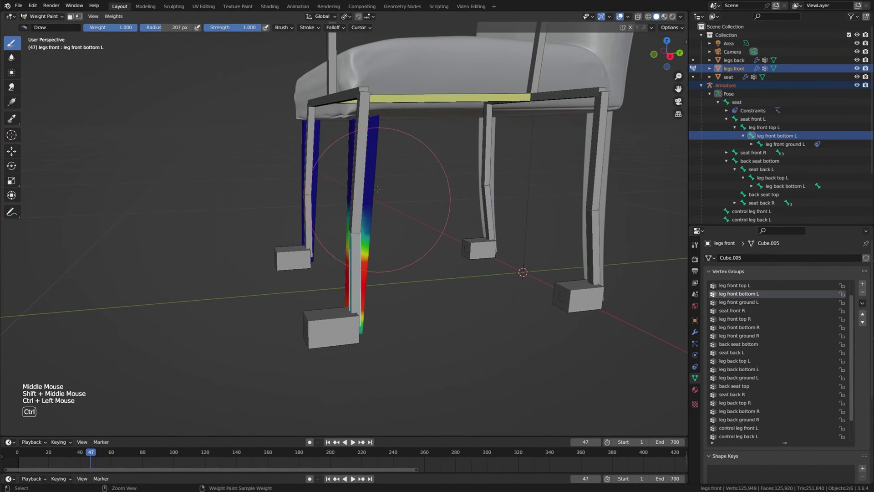
left_click(362, 151, "ctrl")
scroll(351, 210, "down", 1)
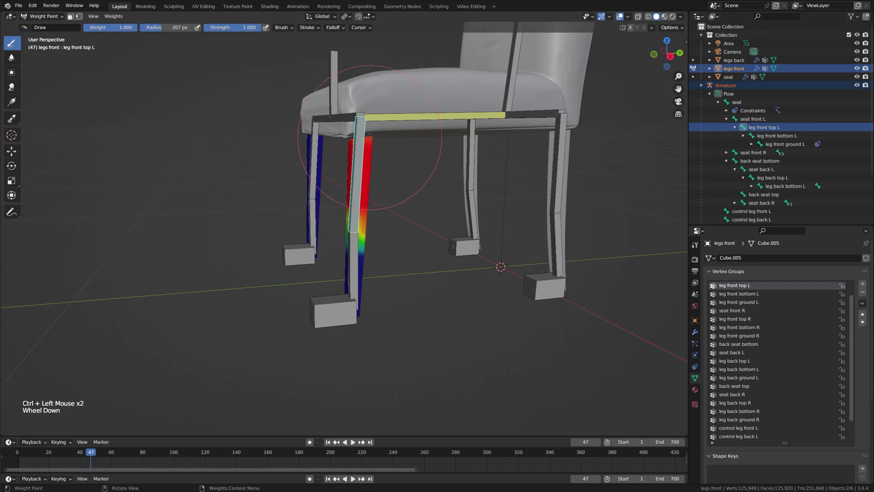
scroll(369, 136, "down", 1)
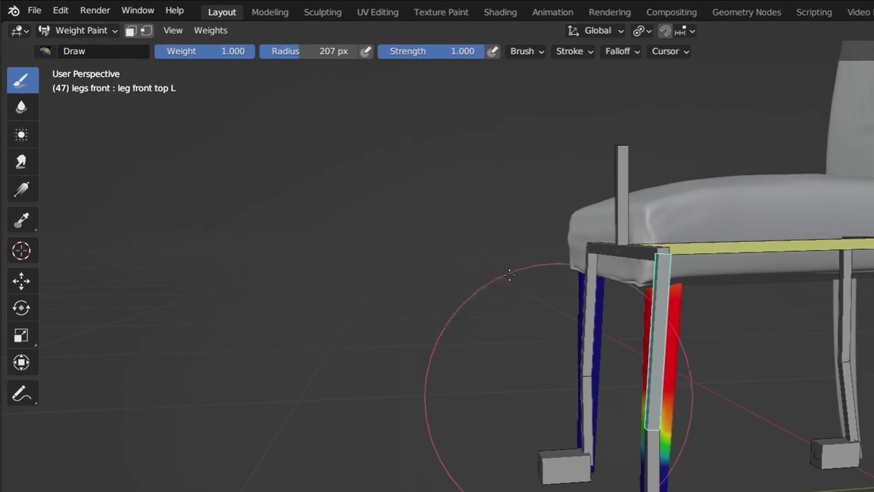
Toggle the brush's Front Faces Only option on and back off
left_click(555, 53)
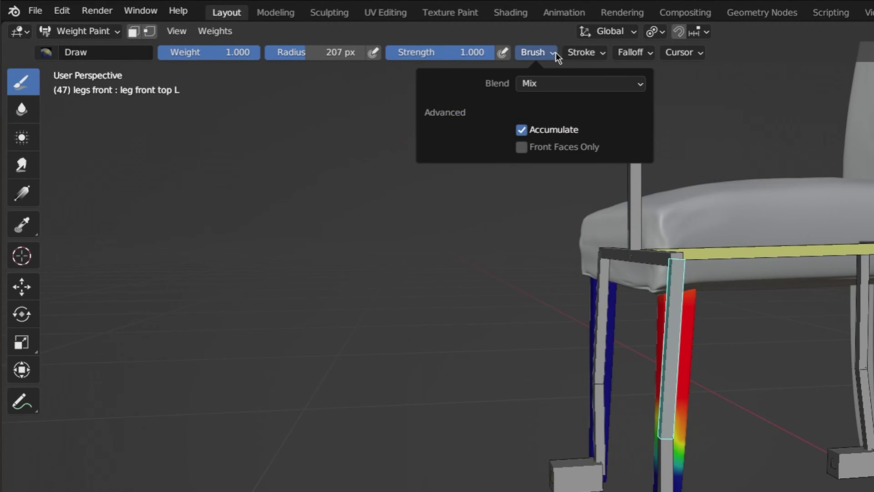
left_click(549, 148)
left_click(574, 151)
Paint a linear weight gradient along the leg for leg front bottom L
left_click(548, 53)
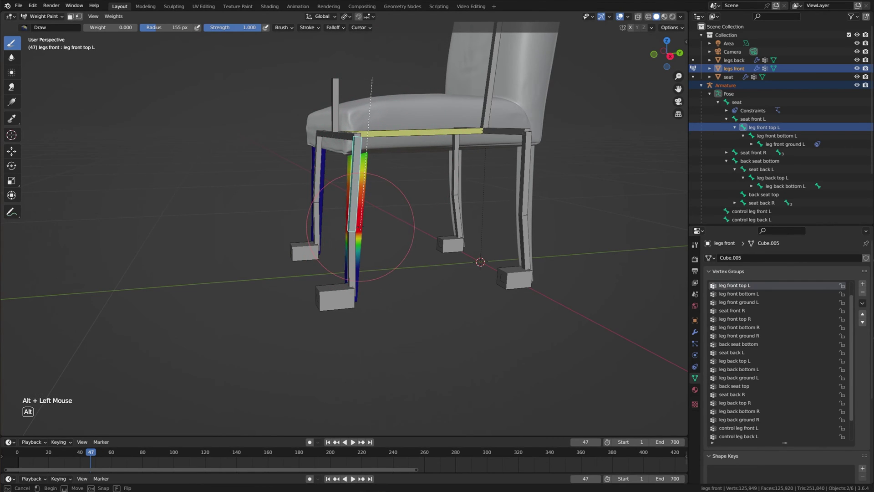
left_click_drag(359, 226, 361, 248, "alt")
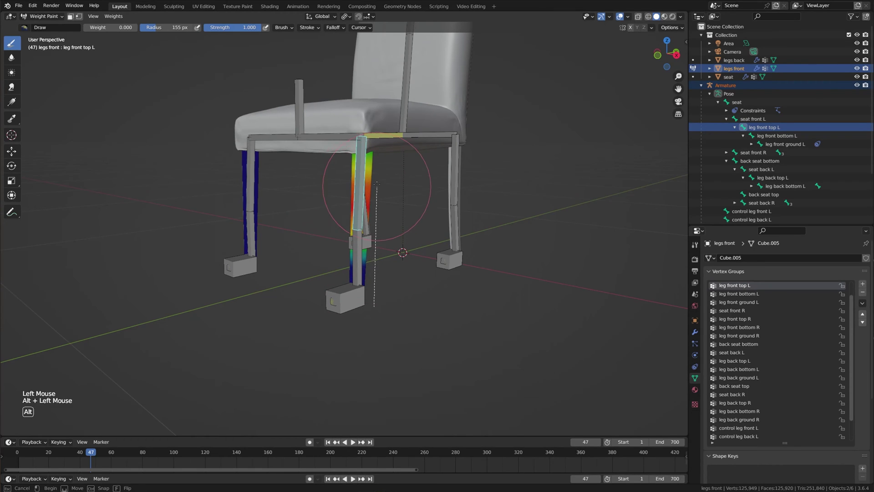
left_click_drag(397, 219, 361, 230, "alt")
middle_click_drag(360, 231, 358, 255)
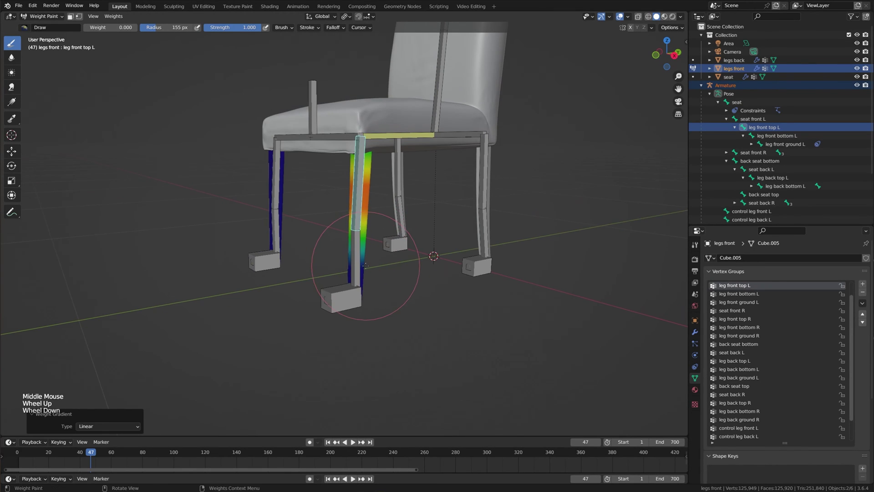
left_click(355, 257, "ctrl")
scroll(414, 331, "up", 2)
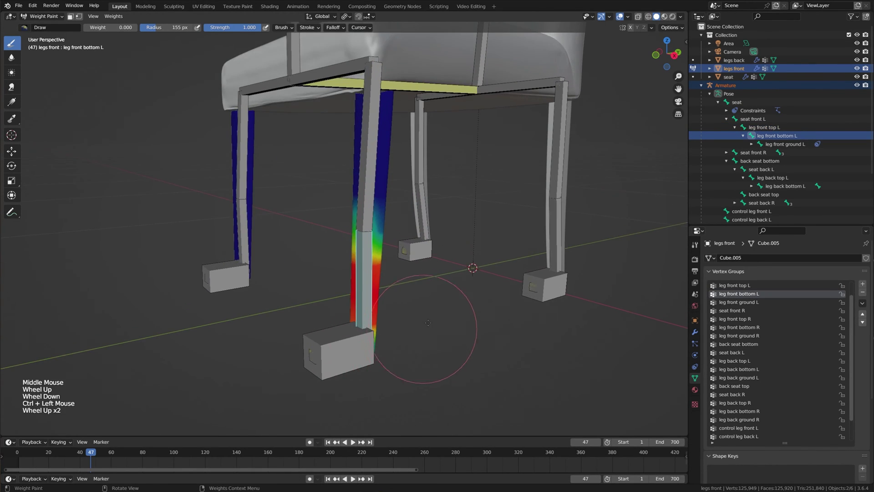
middle_click_drag(415, 332, 390, 291, "shift")
scroll(346, 207, "down", 1)
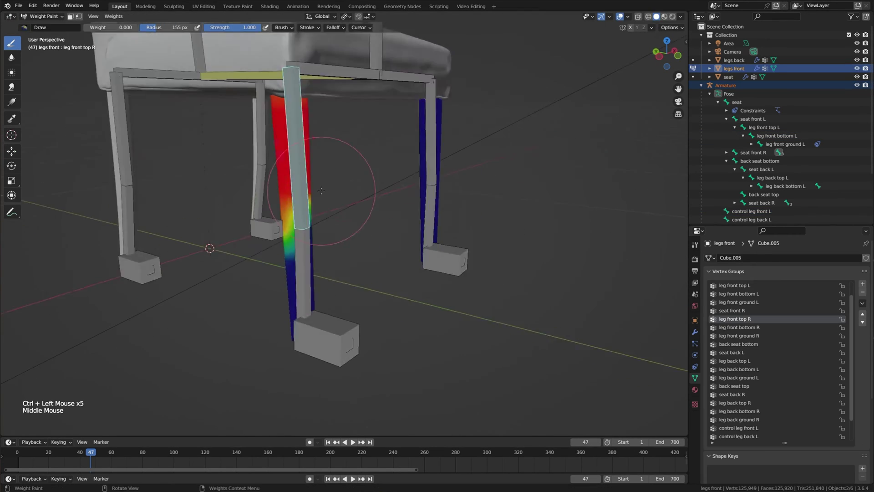
left_click(307, 167, "alt")
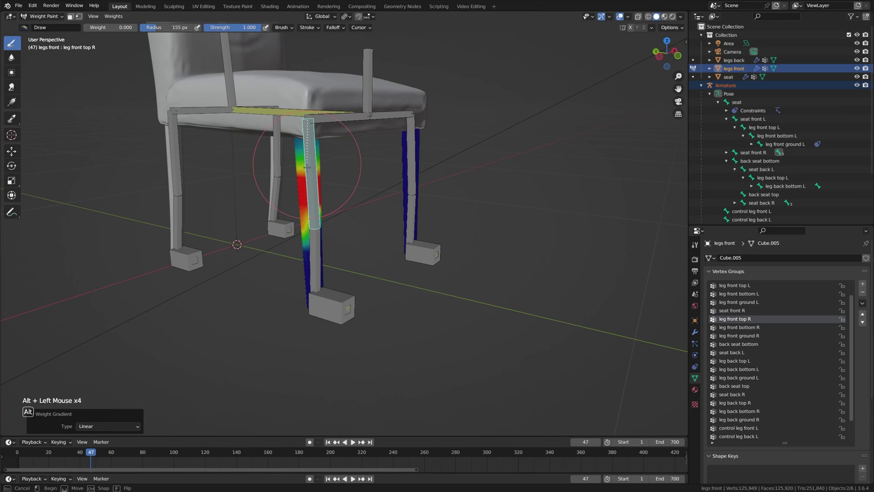
Paint leg front bottom R, seat front L, seat back R and back seat top, filling the seat bottom
left_click_drag(113, 28, 87, 29)
left_click(312, 238, "ctrl")
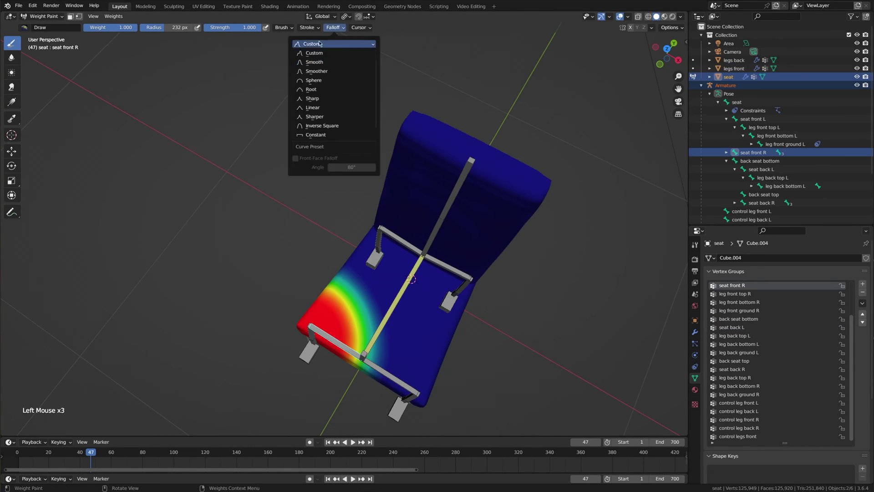
left_click(478, 302, "ctrl")
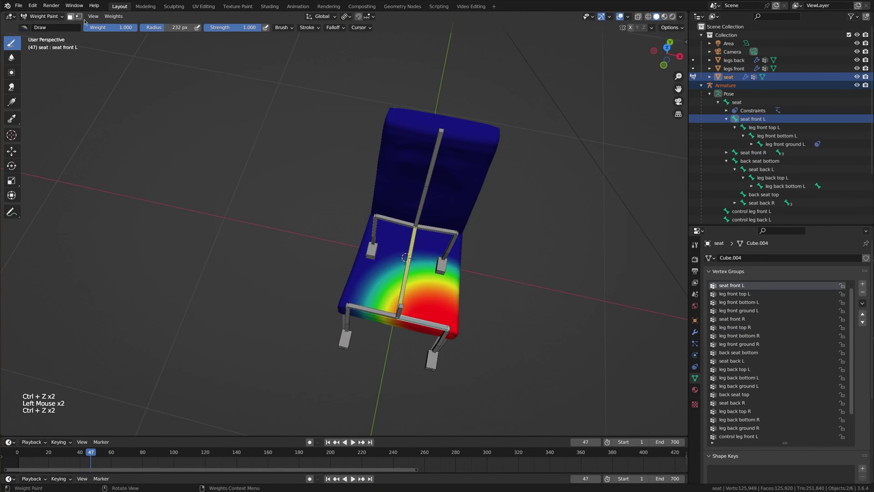
left_click(395, 234, "ctrl")
middle_click_drag(455, 305, 364, 191)
scroll(364, 191, "up", 2)
left_click(364, 137, "ctrl")
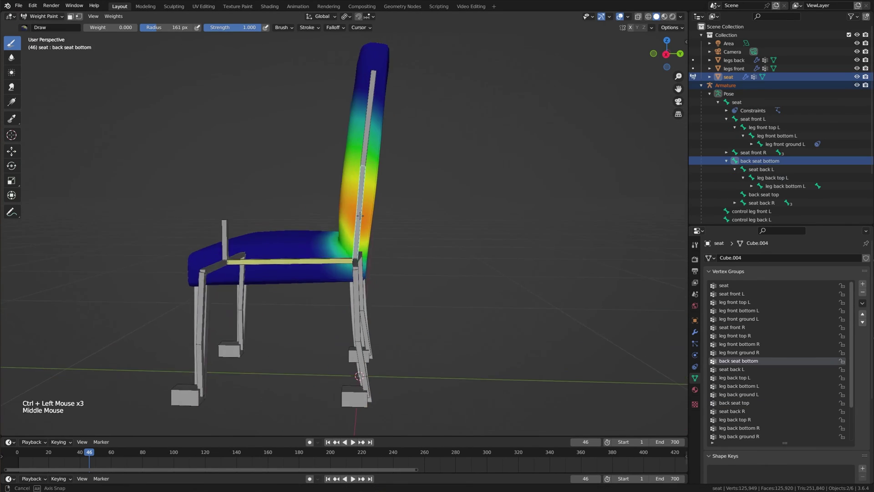
scroll(165, 275, "down", 2)
mouse_move(366, 190)
middle_mouse_down()
mouse_move(164, 274)
mouse_move(273, 273)
mouse_move(296, 255)
mouse_move(287, 267)
mouse_move(310, 267)
middle_mouse_up()
scroll(165, 274, "up", 2)
left_click(273, 264)
Add a Subdivision Surface modifier to legs front and check the smoothed leg
left_click(738, 258)
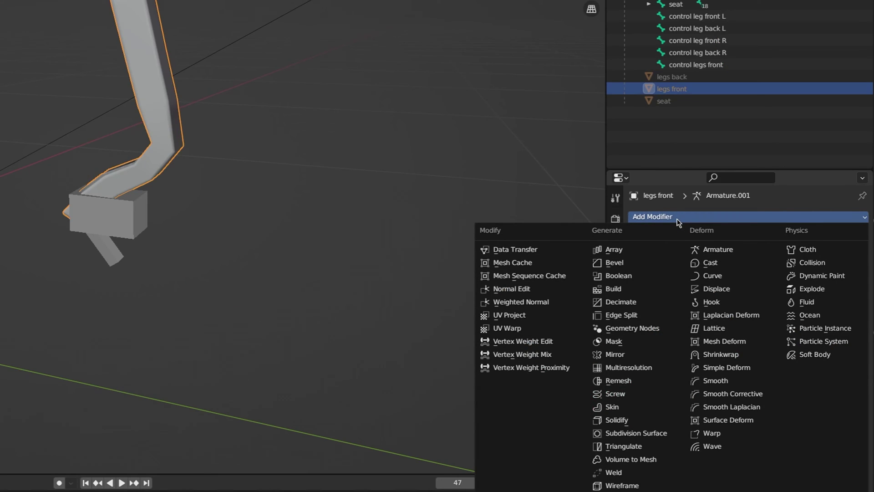
left_click(647, 432)
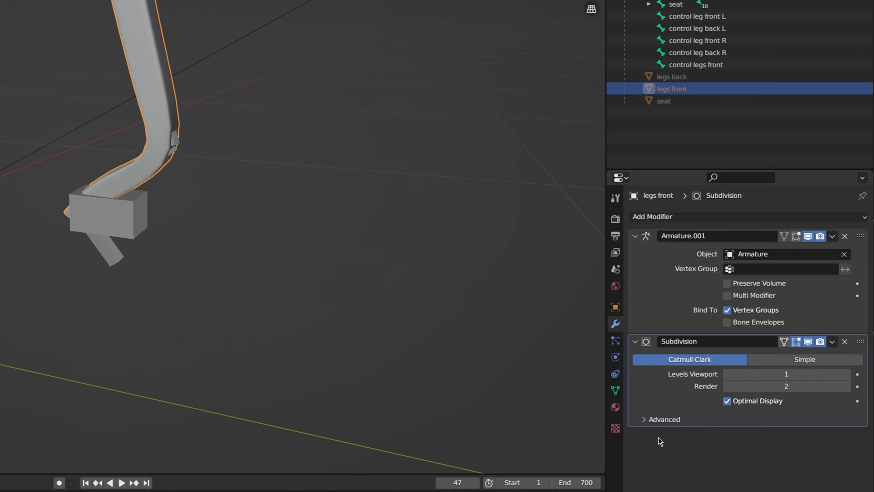
mouse_move(209, 201)
middle_mouse_down()
mouse_move(245, 199)
mouse_move(222, 197)
middle_mouse_up()
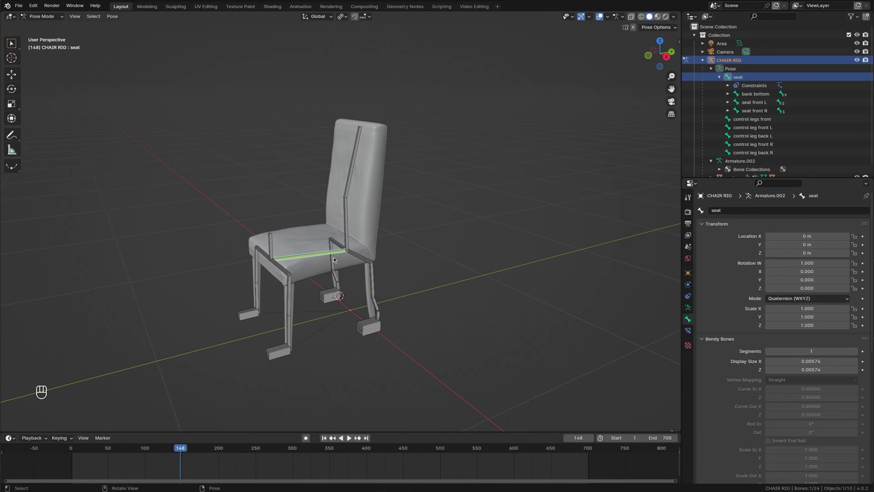
Cancel the seat tilt, then key the back bottom bone's location at frame 195
key("g")
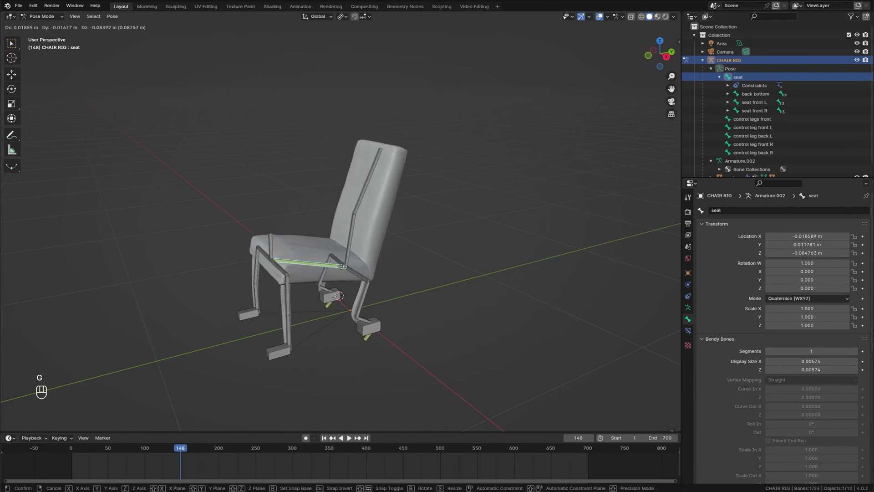
right_click(310, 266)
left_click(331, 219)
middle_click_drag(331, 218, 400, 215)
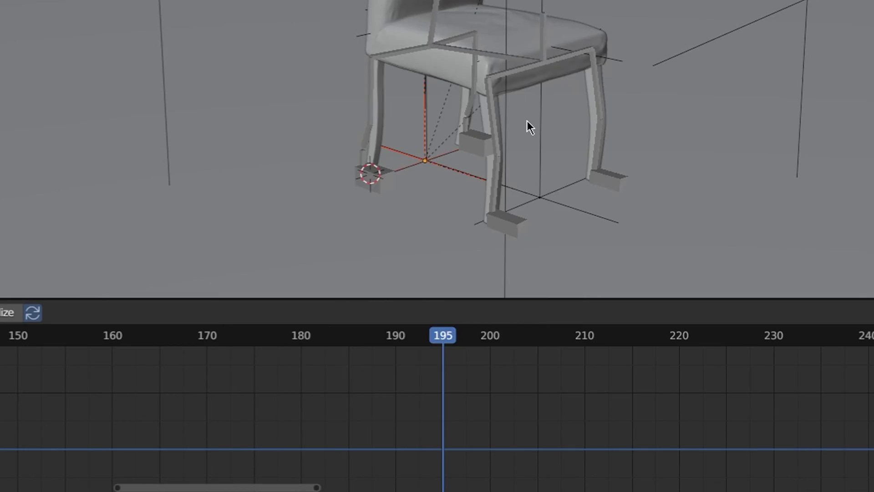
key("i")
left_click(526, 129)
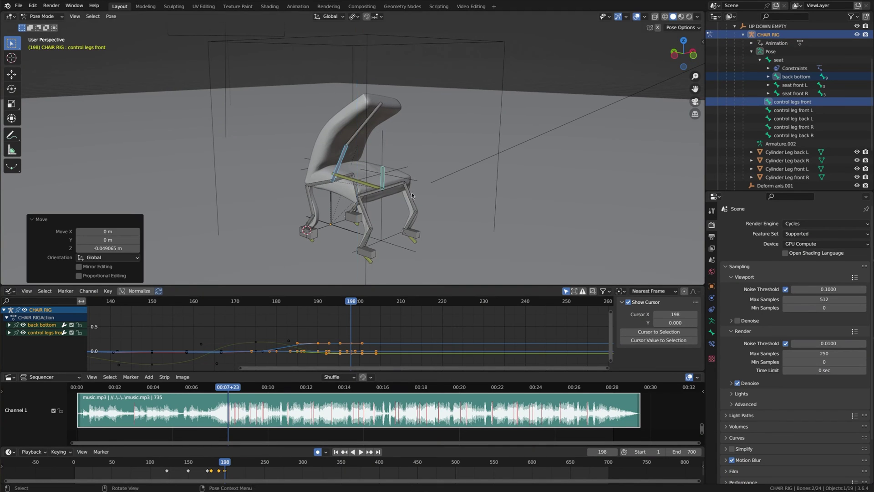
Clear the chair back bones' rotation, tilt the back on X, and preview the motion
key("alt+r")
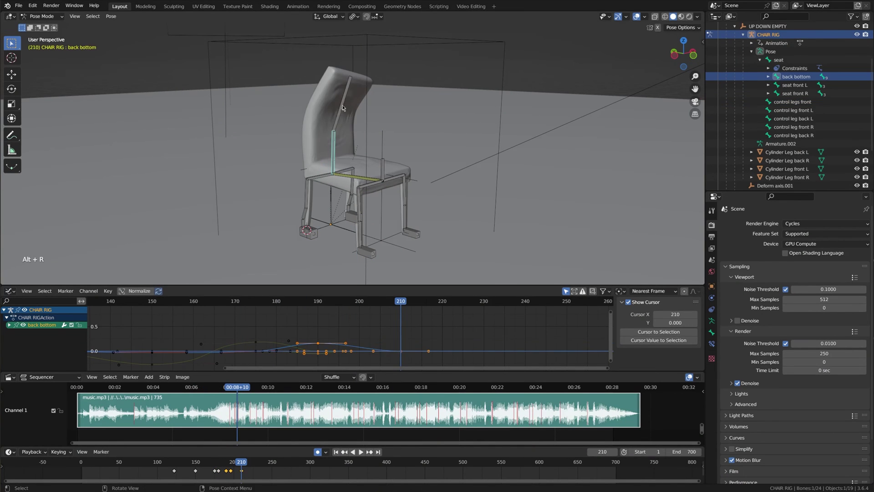
left_click(342, 108)
key("alt+r")
key("r")
key("space")
key("space")
left_click(219, 463)
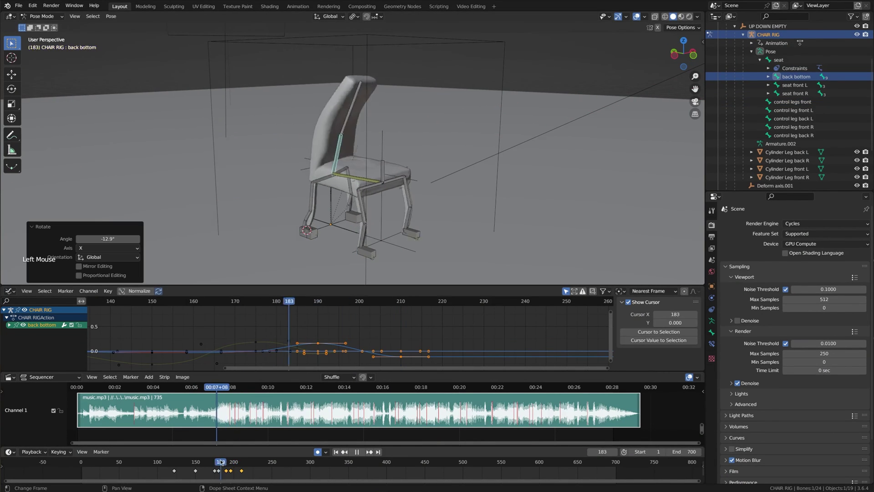
key("space")
key("space")
left_click(218, 463)
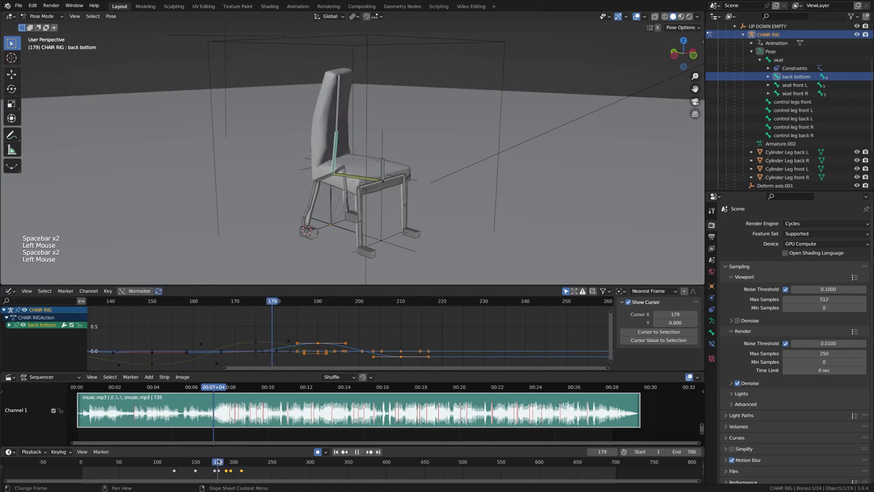
Keyframe the UP DOWN EMPTY's location at frame 195
key("g")
key("g")
left_click(330, 226)
key("i")
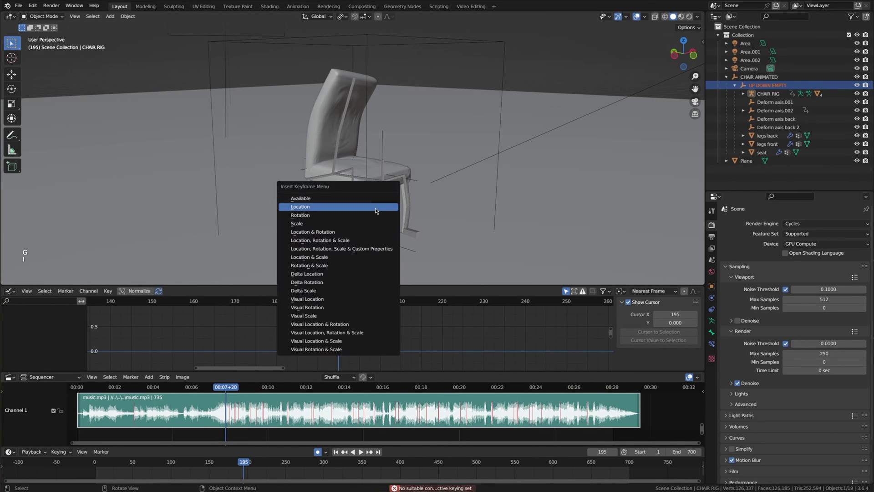
left_click(374, 207)
At frame 204, raise the empty 0.10911 m vertically, key it, and try a chair tilt
key("Right")
key("Right")
key("Right")
key("Right")
key("Right")
key("Right")
key("Right")
key("Right")
key("Right")
key("g")
key("z")
left_click(405, 211)
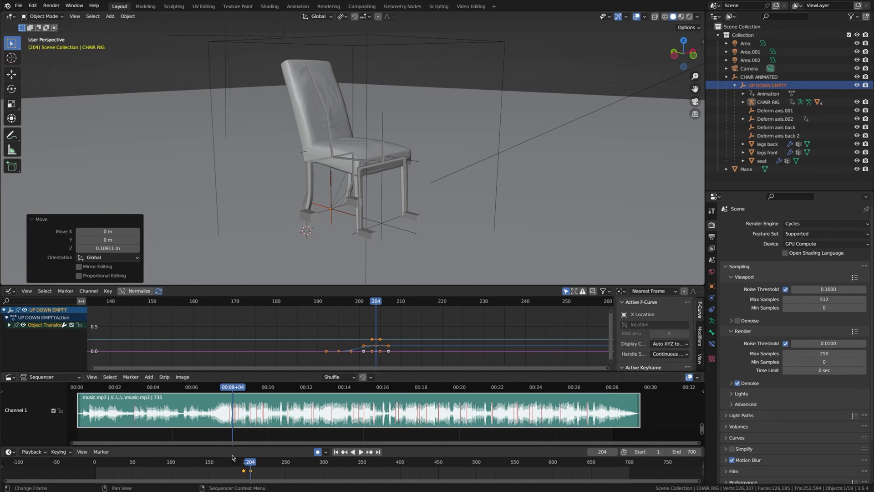
key("i")
key("r")
left_click(258, 465)
key("space")
key("Escape")
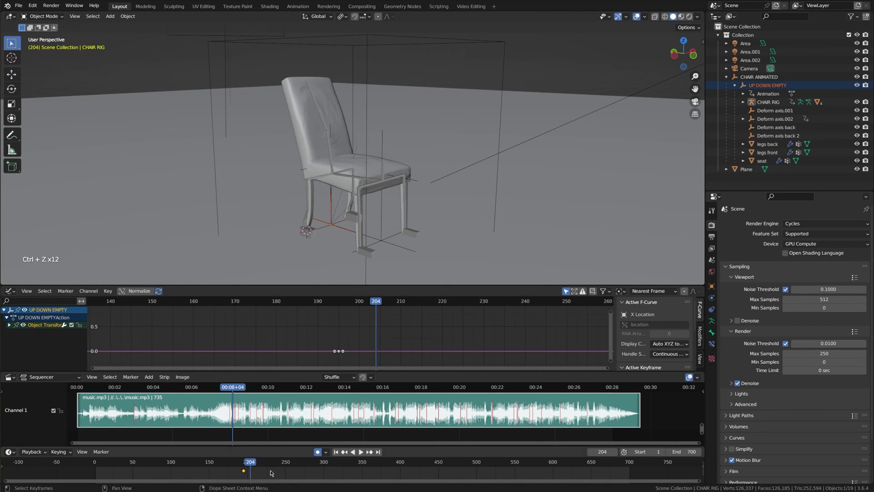
Reshape the back bone's Z Location curve keys in the Graph Editor
double_click(346, 159, "ctrl")
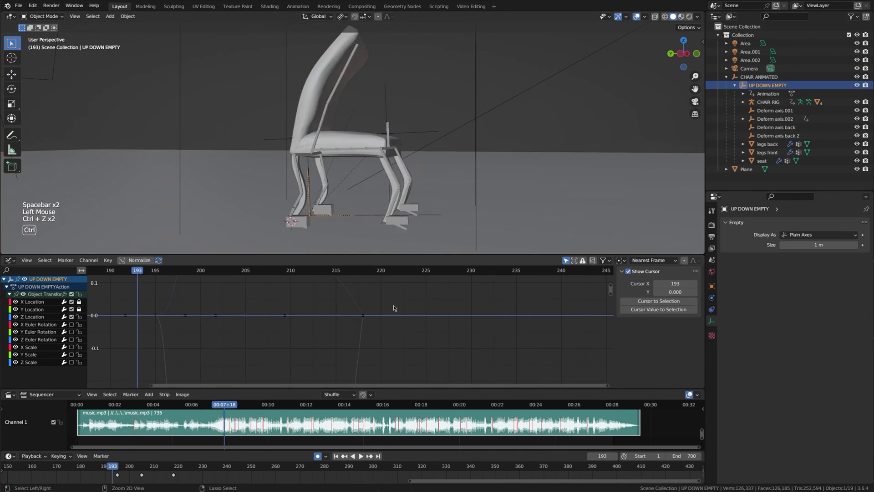
left_click(335, 289)
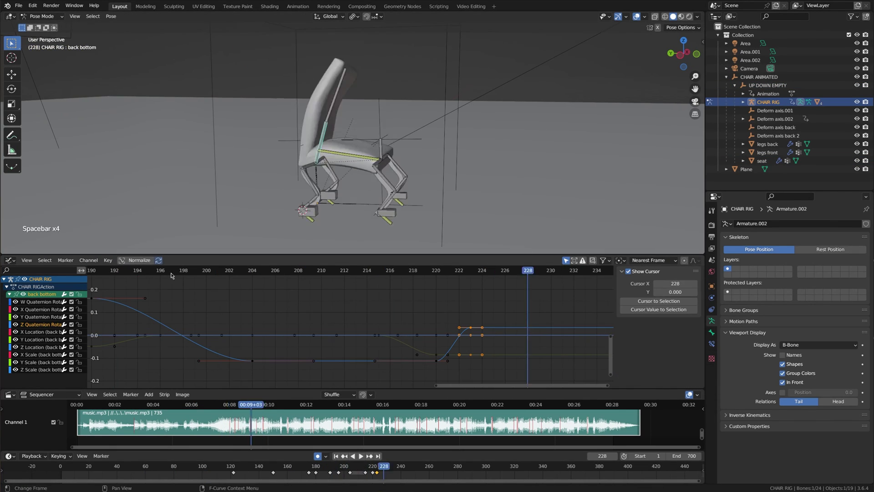
key("g")
left_click(211, 278)
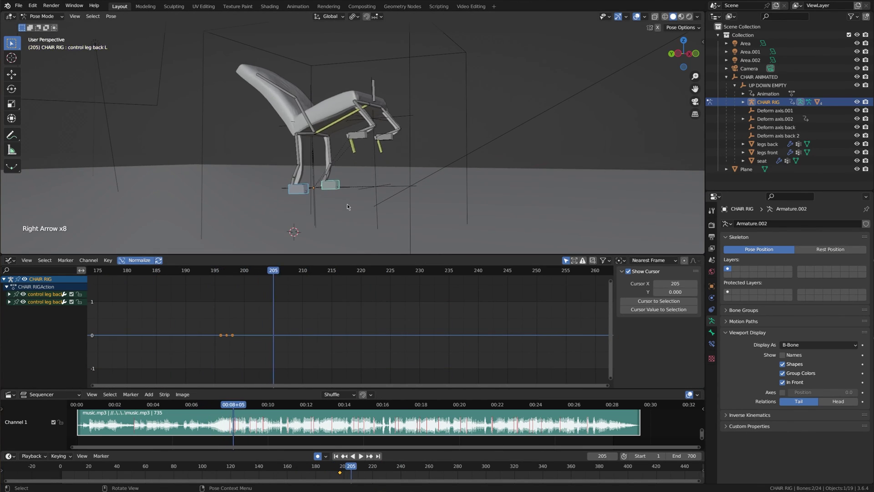
key("g")
key("z")
middle_click_drag(347, 206, 387, 160)
Move the control leg back R and back L bones together along Y
left_click(350, 167)
left_click(318, 142, "shift")
key("g")
key("y")
left_click(305, 139)
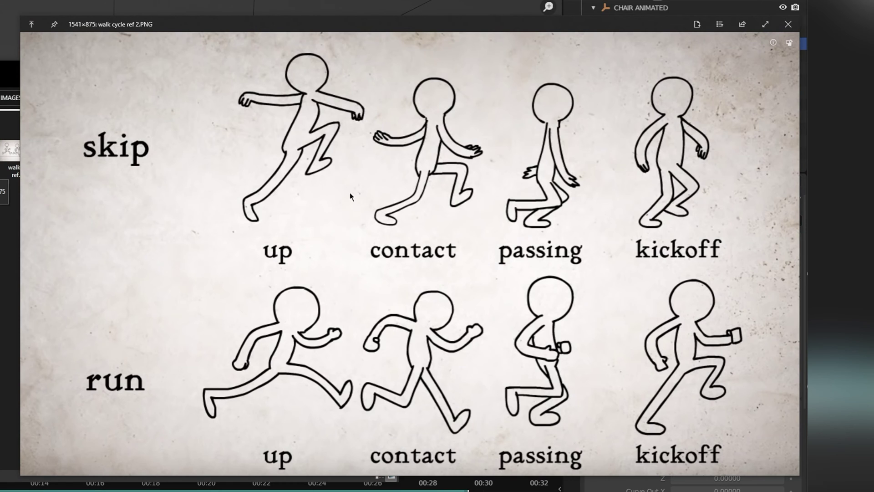
Step back through the reference images to the dog cycle ref.jpg pose sheet
key("Left")
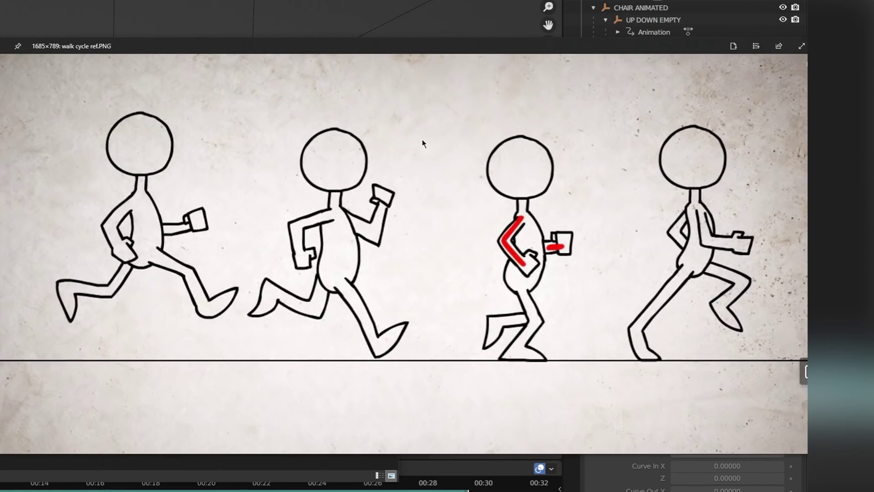
key("Left")
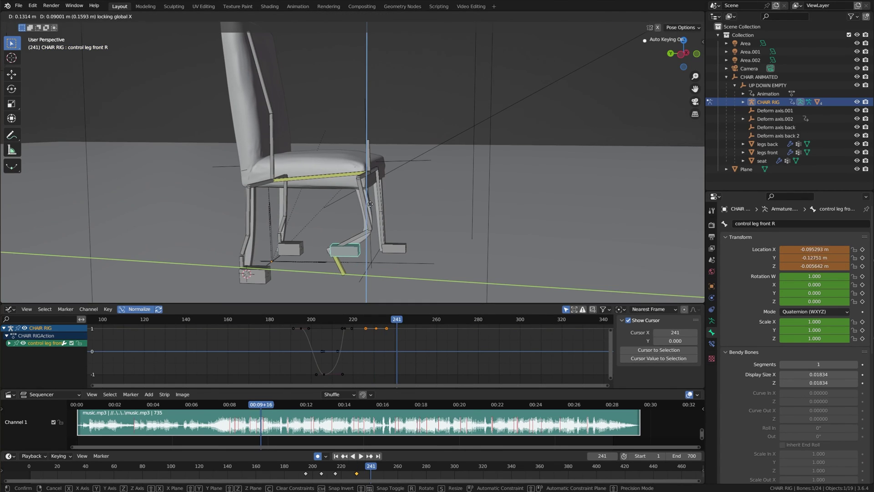
Set the front right leg control's new pose and play the animation to check it
left_click(407, 324)
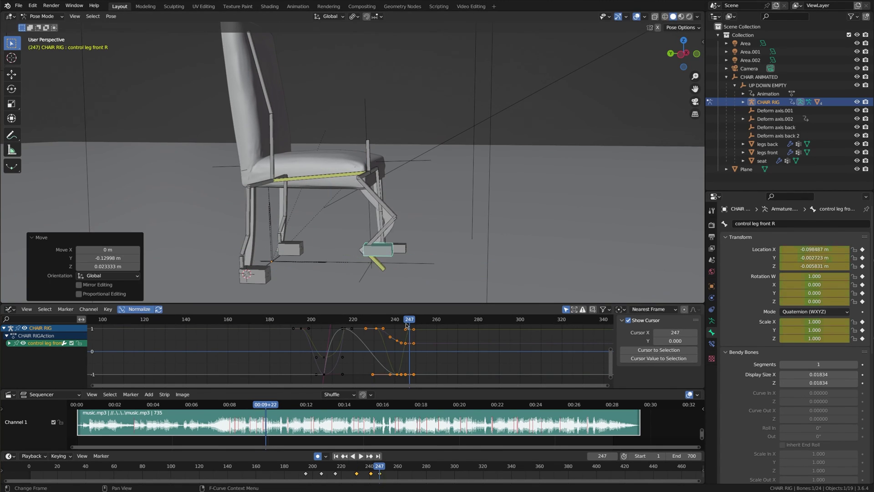
left_click(320, 471)
key("space")
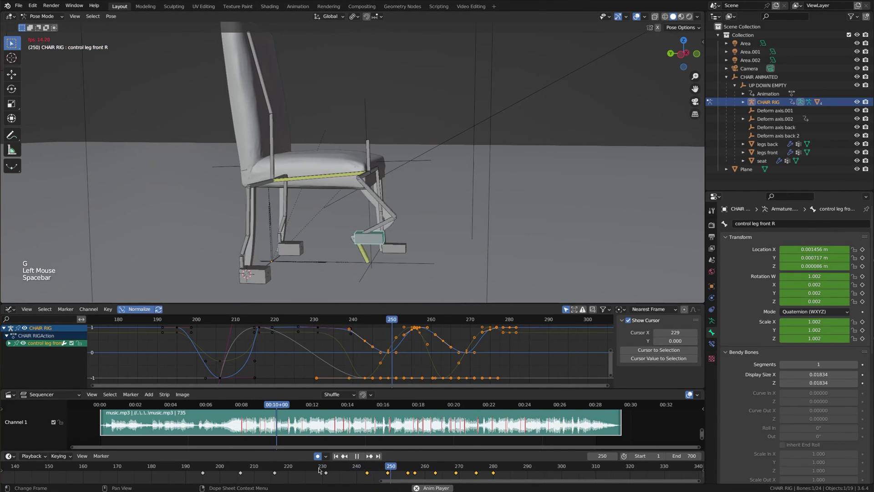
left_click(232, 253)
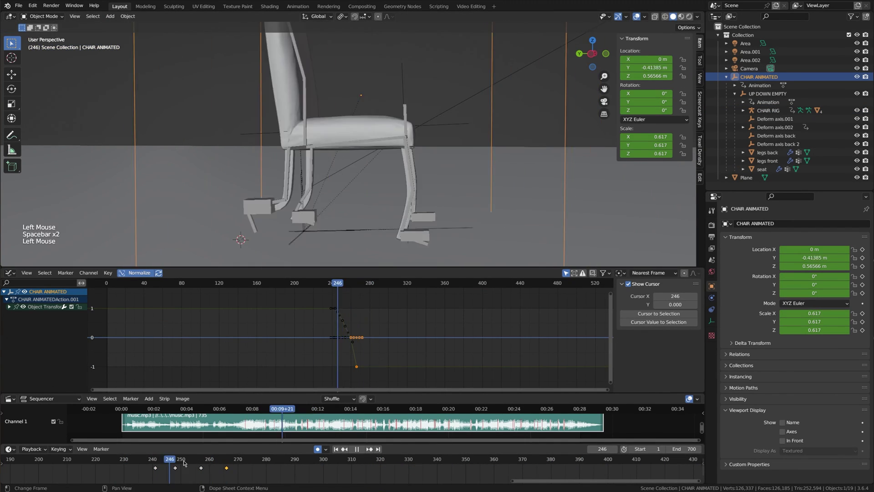
Select CHAIR ANIMATED's movement keyframes and scale them out in time
left_click(346, 137)
left_click(368, 318)
key("s")
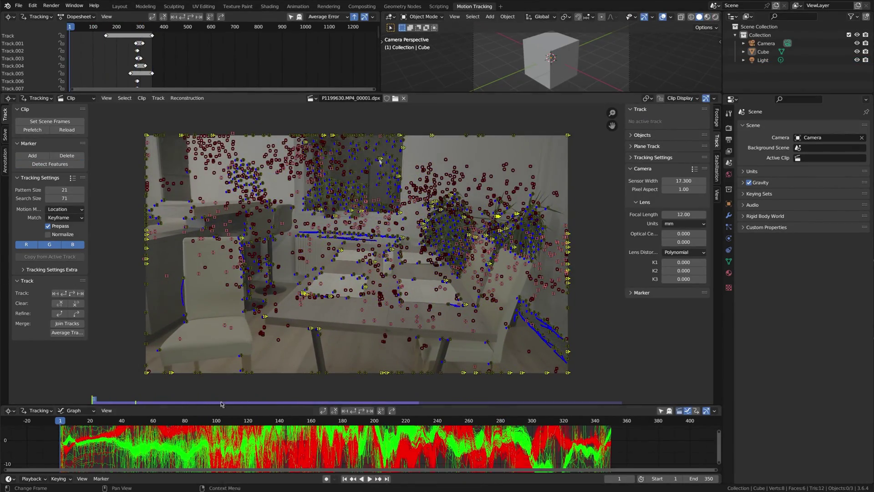
Save the tracking project as track.blend
key("ctrl+s")
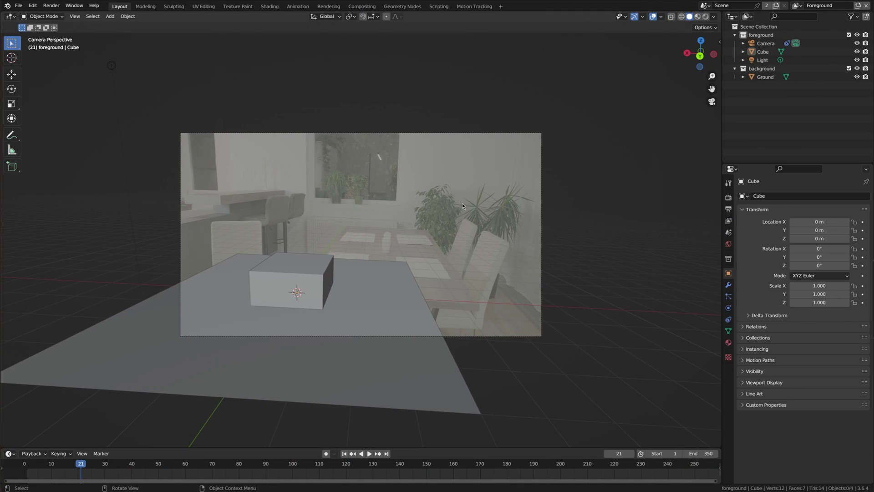
Stretch the ground plane along X to cover the floor
left_click(318, 387)
key("s")
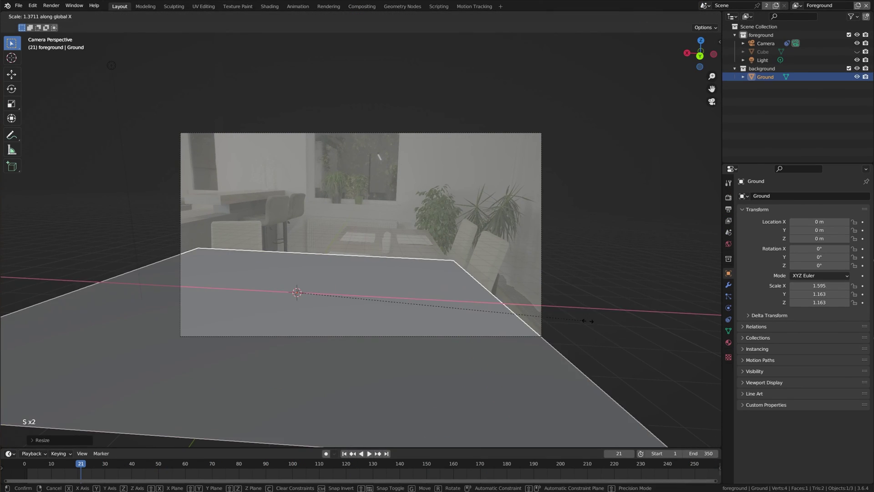
left_click(734, 283)
left_click(728, 284)
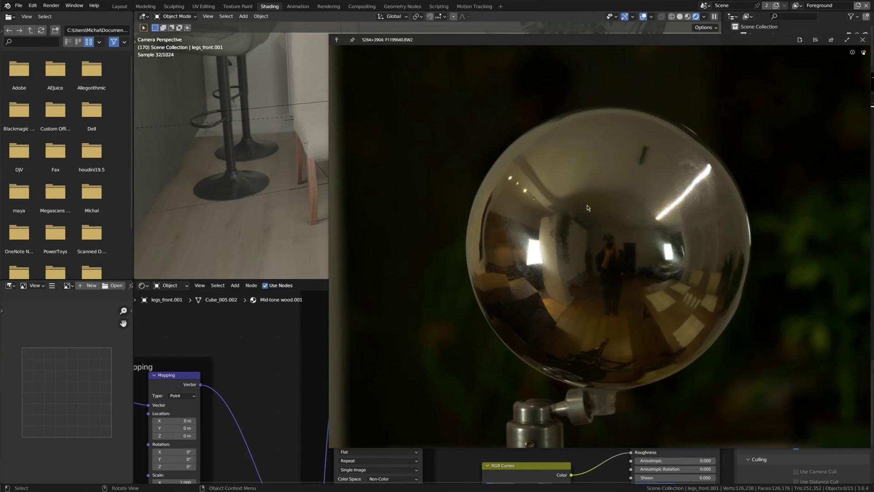
Review the chrome-ball photos, then plug an Environment Texture into the World colour
key("Right")
key("Right")
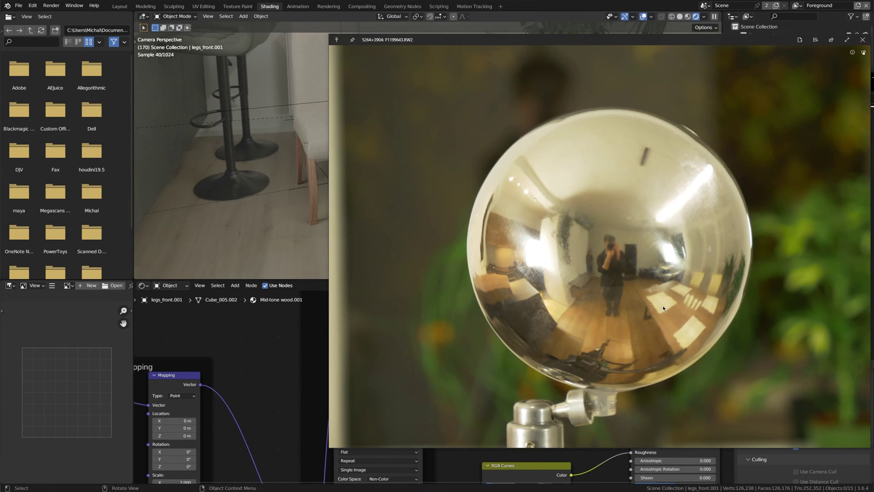
scroll(686, 317, "up", 2)
scroll(690, 318, "up", 2)
scroll(689, 320, "up", 2)
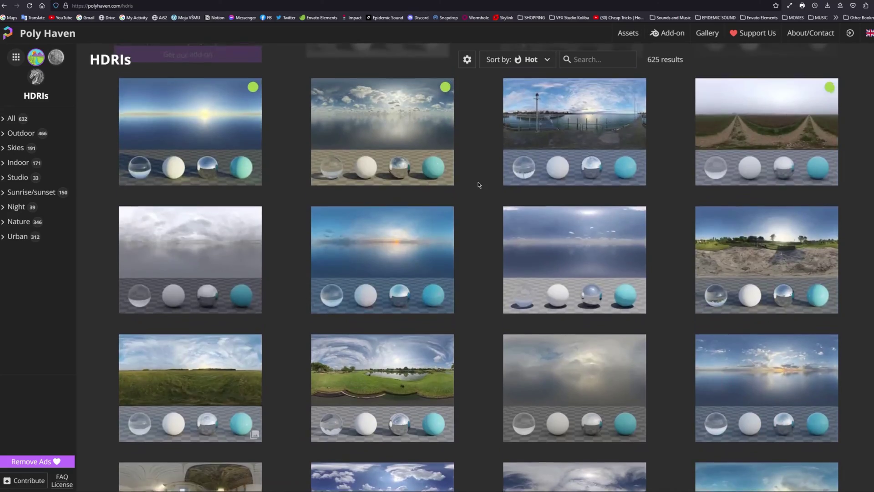
scroll(478, 185, "down", 1)
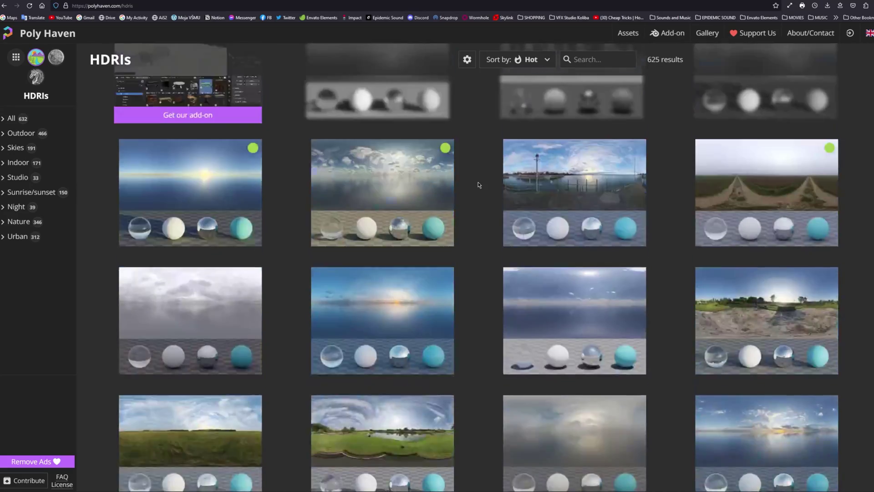
scroll(479, 185, "up", 1)
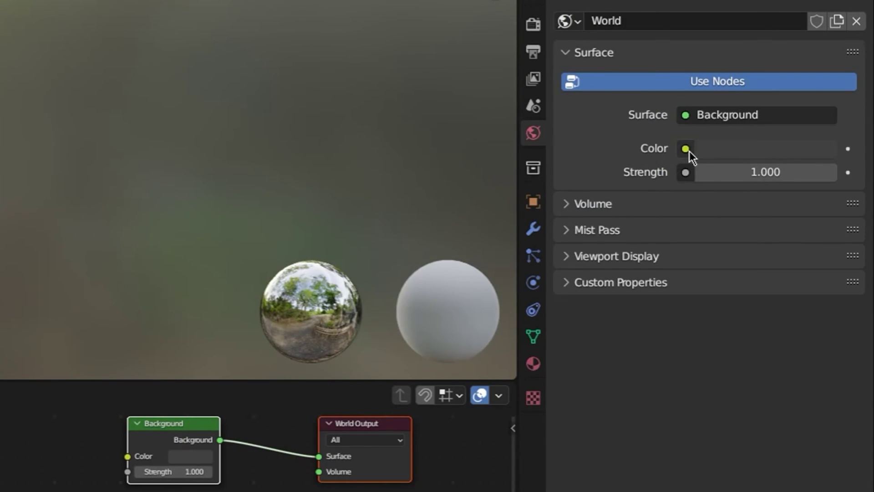
left_click(689, 152)
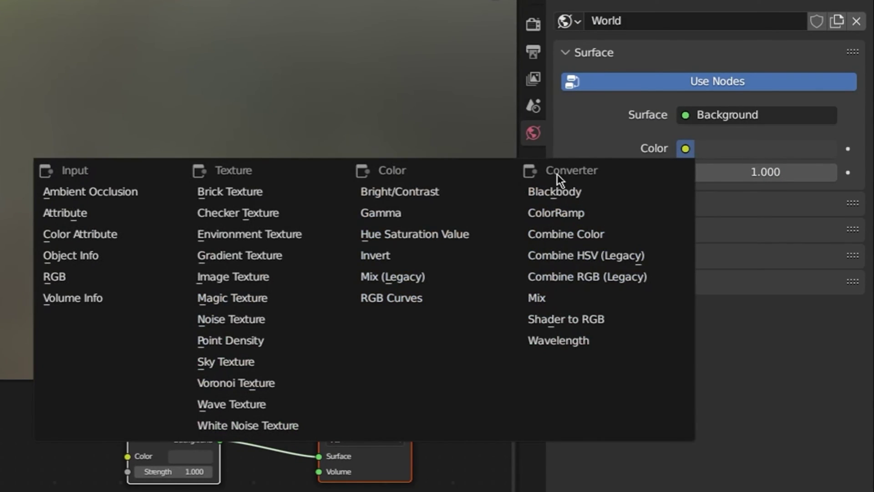
left_click(299, 233)
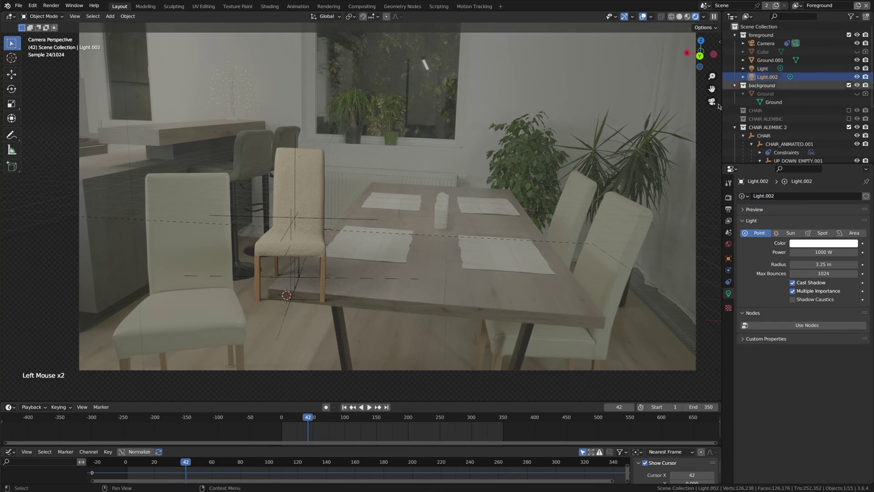
Leave the camera view and select the point light named Light
key("KP_0")
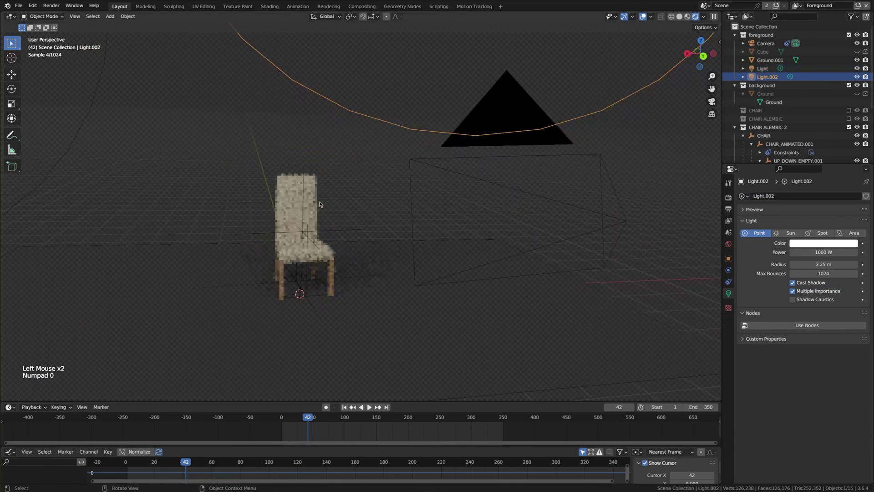
scroll(335, 177, "down", 4)
left_click(311, 179)
scroll(378, 121, "up", 2)
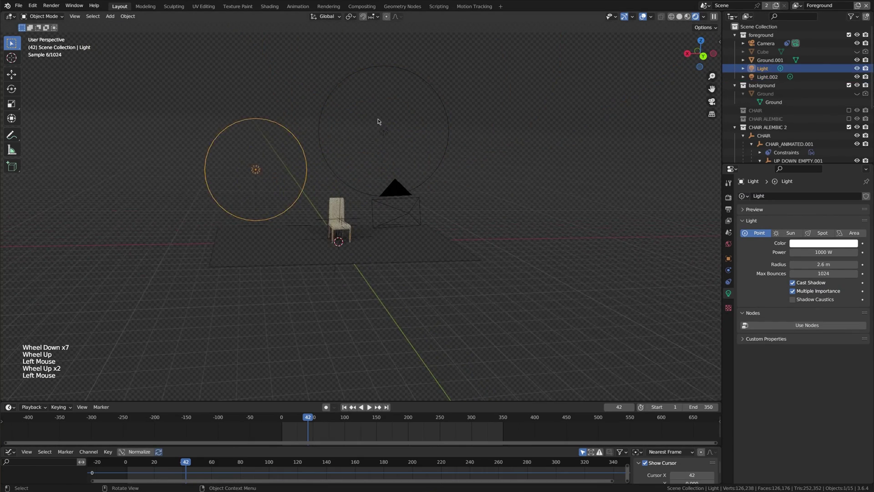
Enable Shadow Catcher on the ground plane
left_click(379, 121)
middle_click_drag(379, 121, 577, 159)
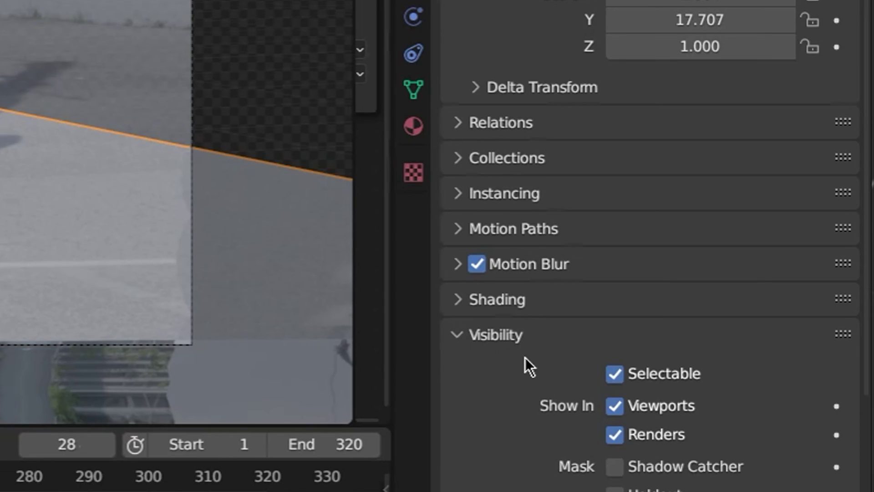
scroll(519, 382, "down", 5)
left_click(620, 291)
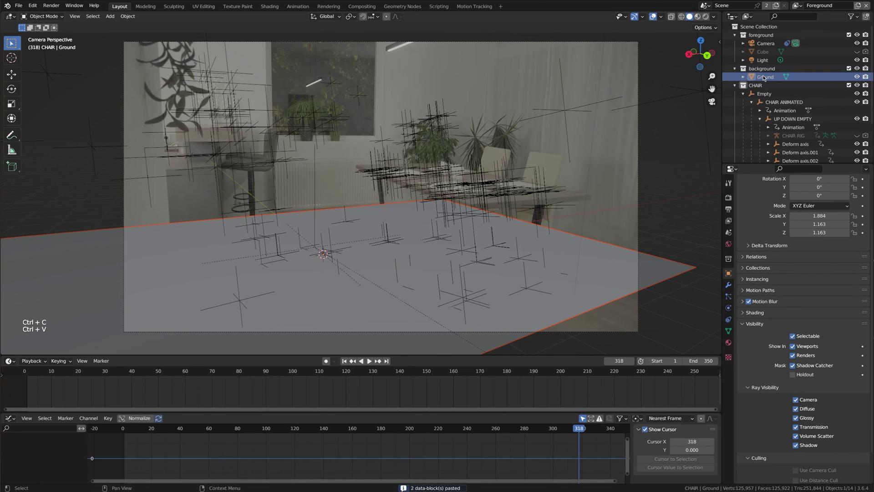
Duplicate the ground as Ground.001 and project its UVs from the camera view
key("shift+d")
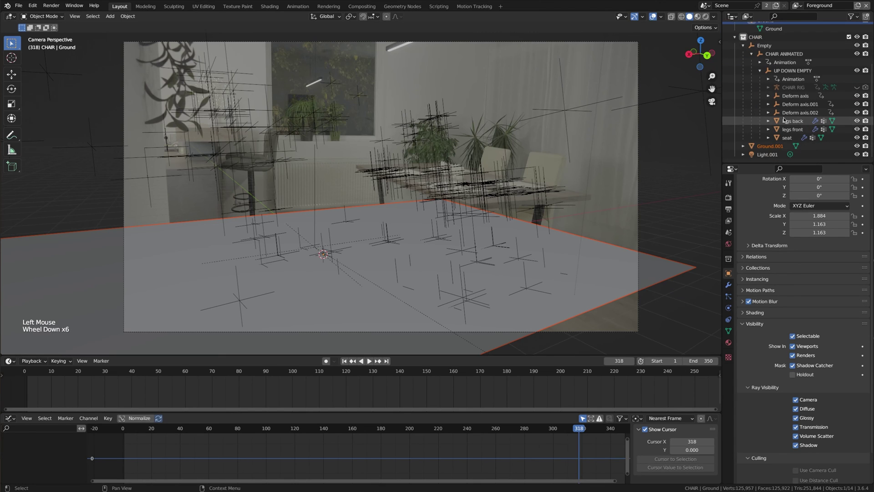
left_click(371, 267)
key("Tab")
key("Tab")
key("u")
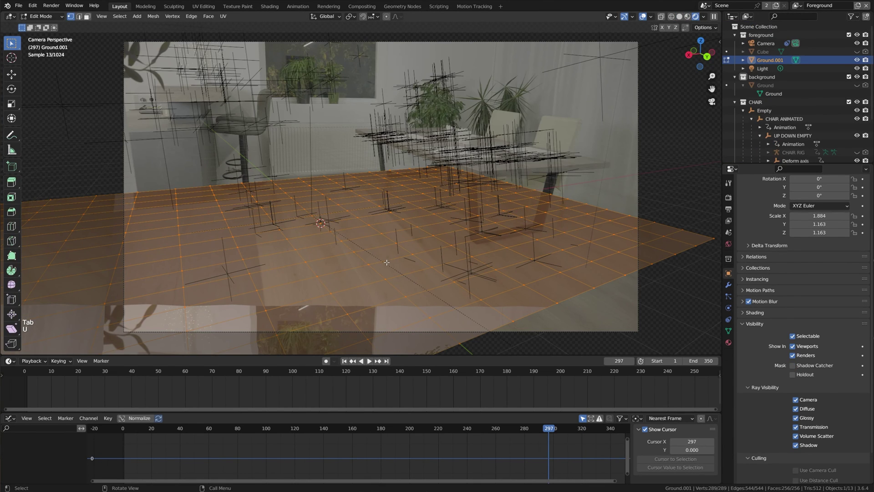
key("u")
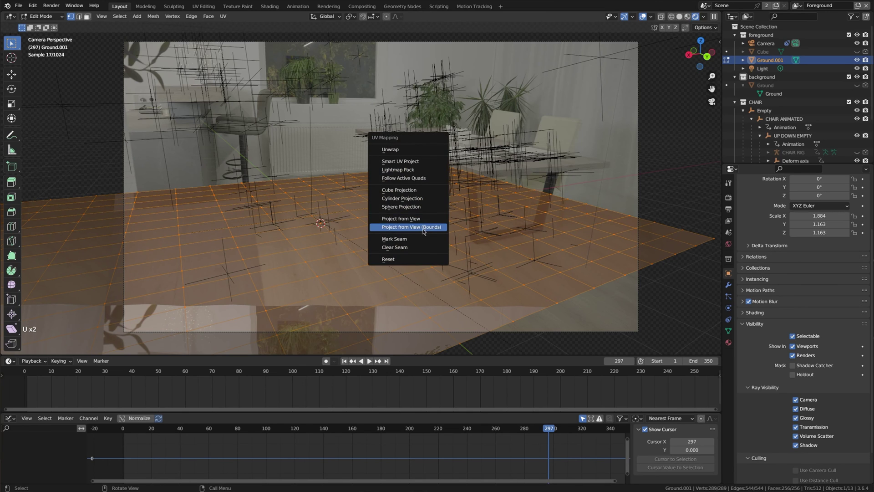
left_click(421, 222)
left_click_drag(552, 429, 374, 430)
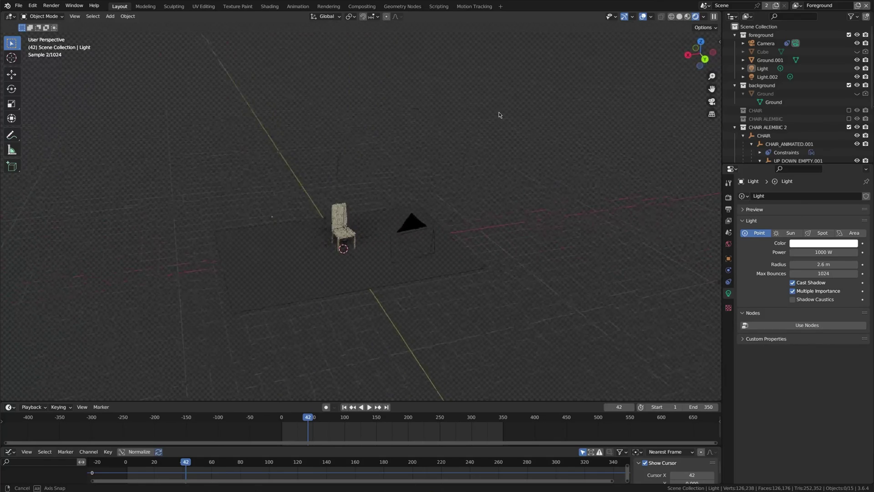
scroll(331, 223, "up", 2)
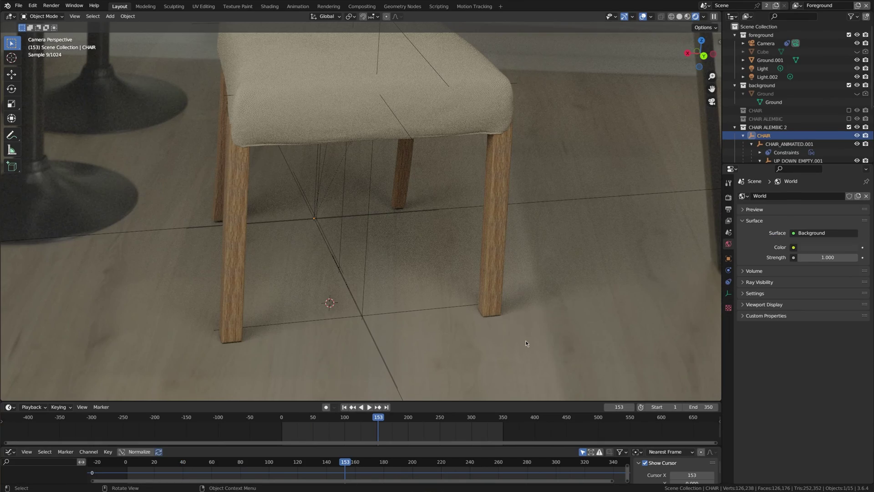
scroll(525, 340, "down", 2)
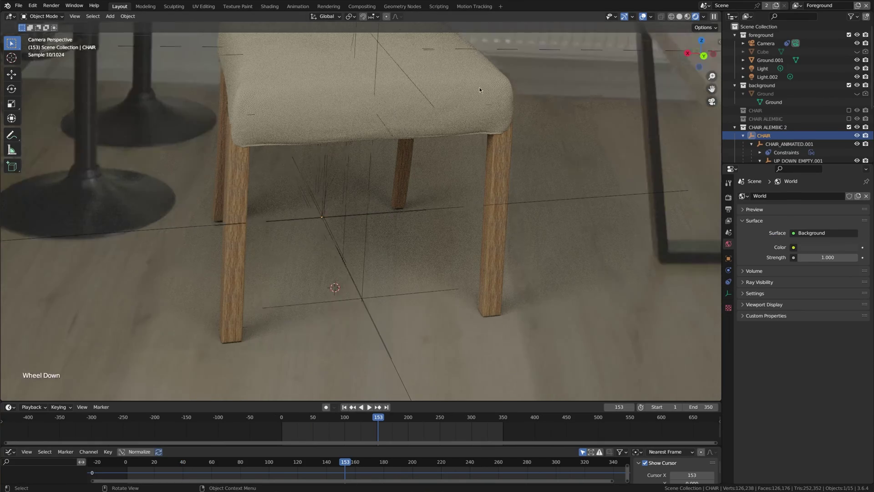
scroll(496, 104, "up", 3)
scroll(498, 136, "down", 1)
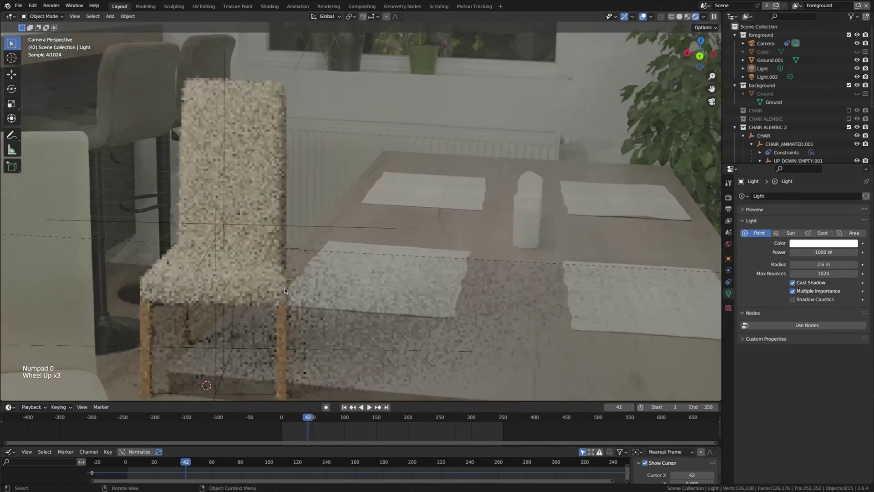
scroll(240, 311, "down", 3)
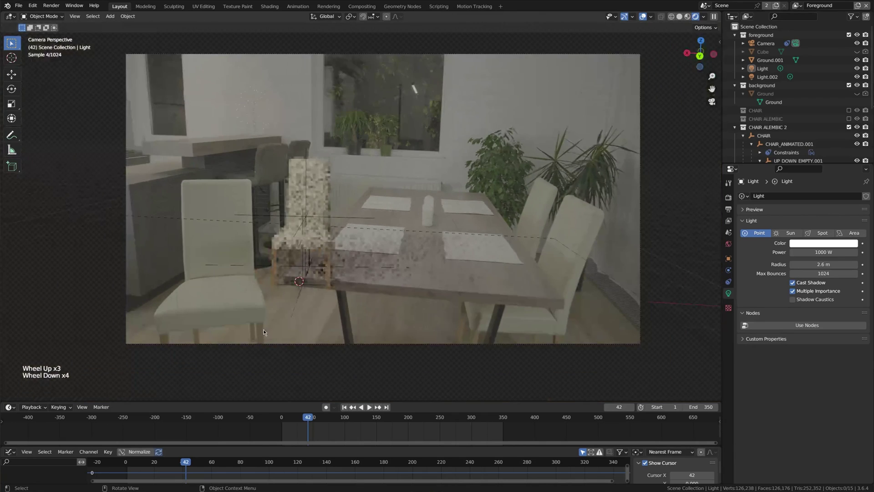